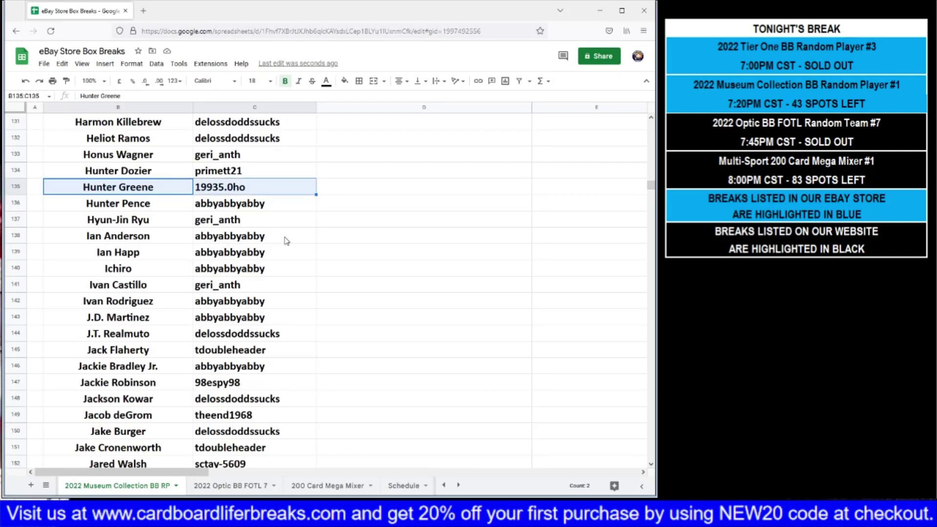
- Fill the Hunter Greene row (B135:C135) and the Chipper Jones row (B67:C67) with yellow
left_click(345, 81)
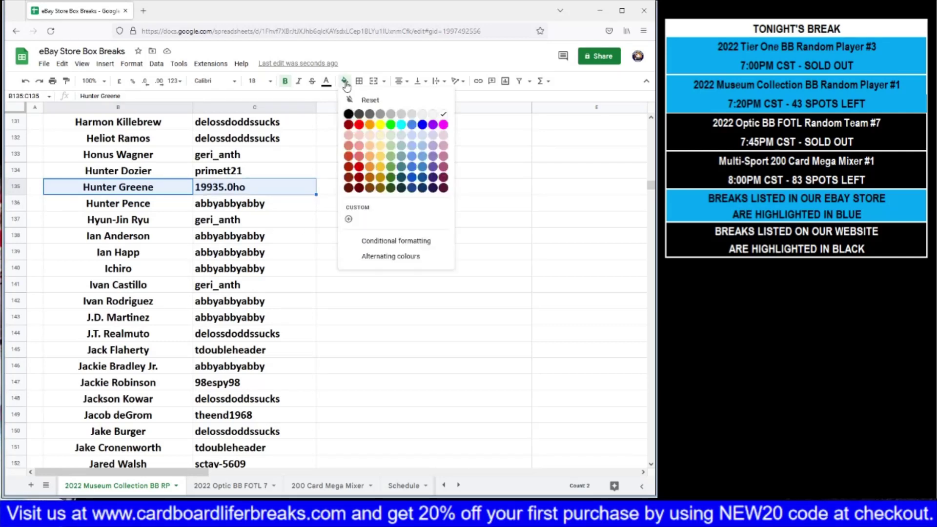
left_click(381, 127)
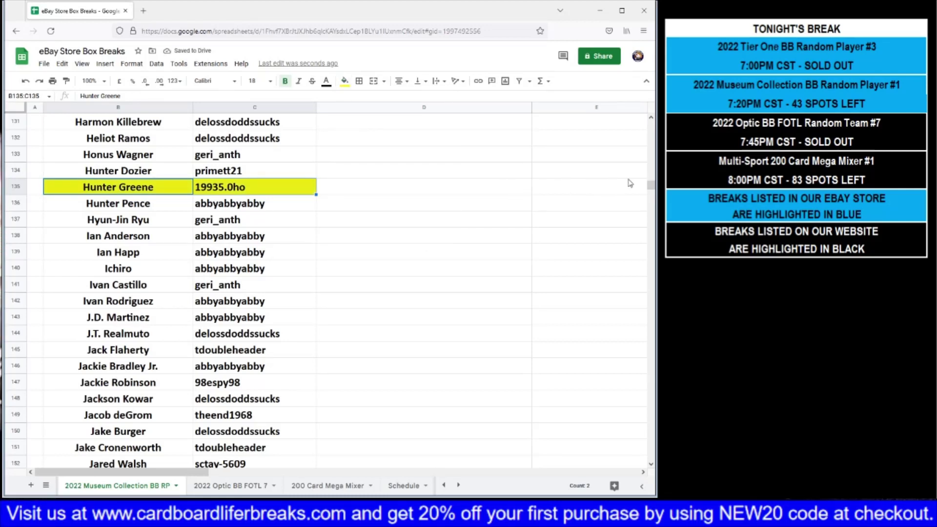
left_click_drag(651, 185, 648, 154)
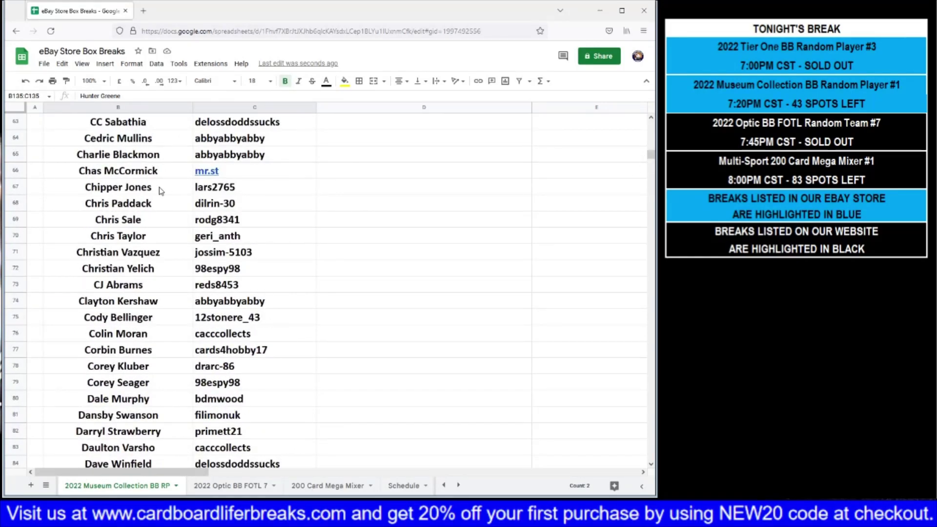
left_click_drag(161, 190, 220, 190)
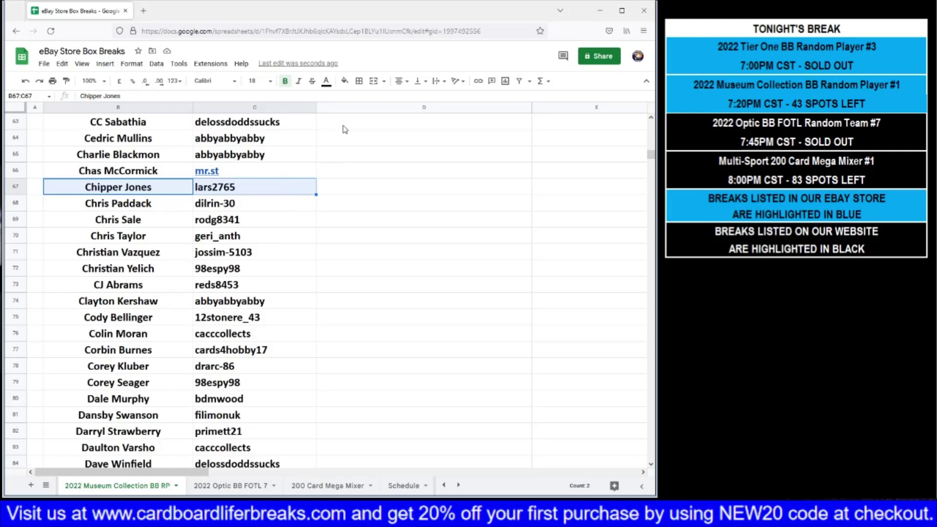
left_click(345, 82)
left_click(379, 128)
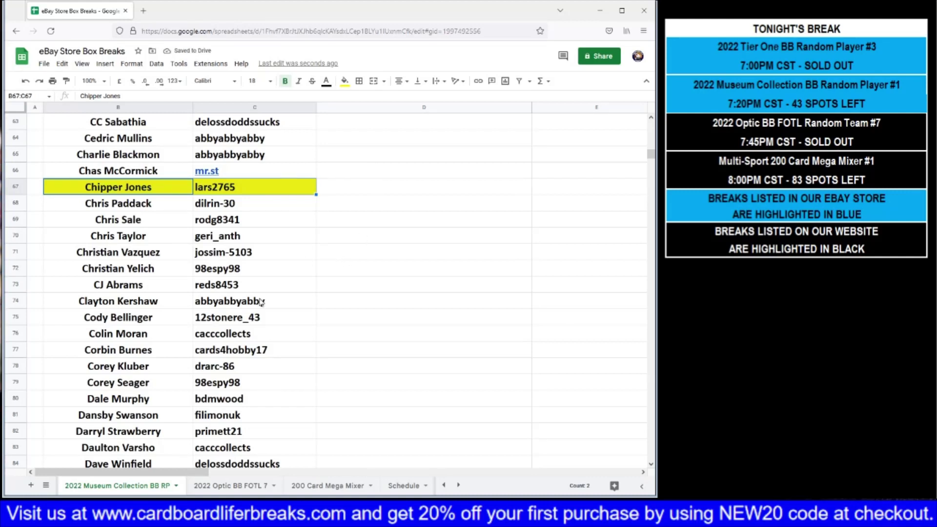
- Highlight Cody Bellinger and the matching buyer cell, B75:C75, with a yellow fill
scroll(259, 302, "down", 1)
left_click_drag(162, 255, 210, 254)
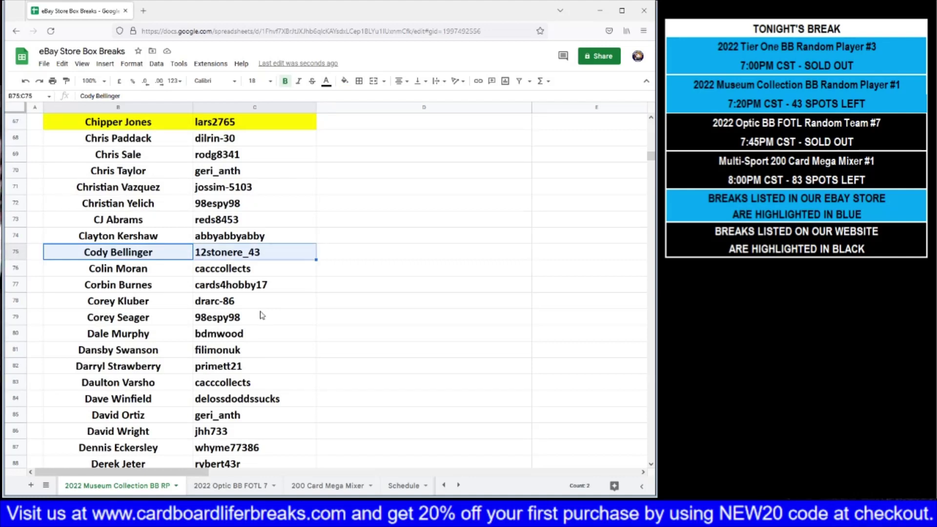
left_click(345, 81)
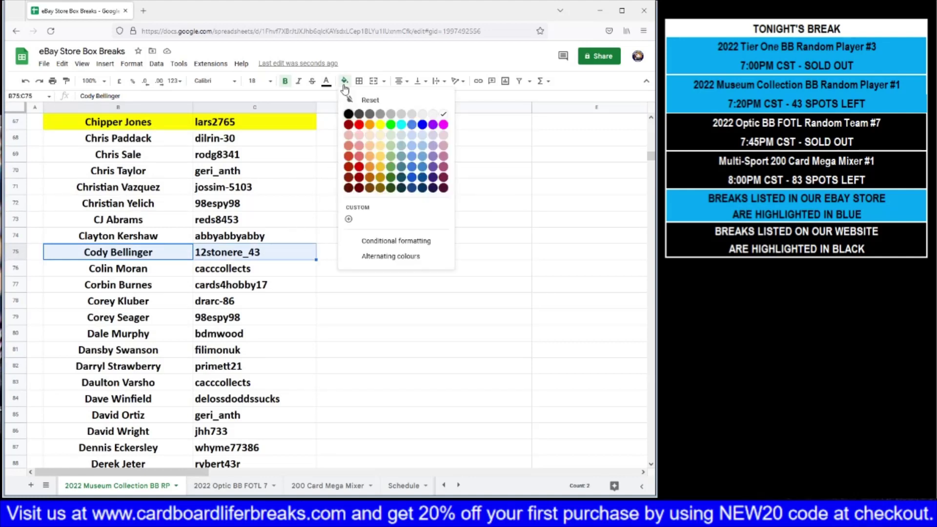
left_click(380, 125)
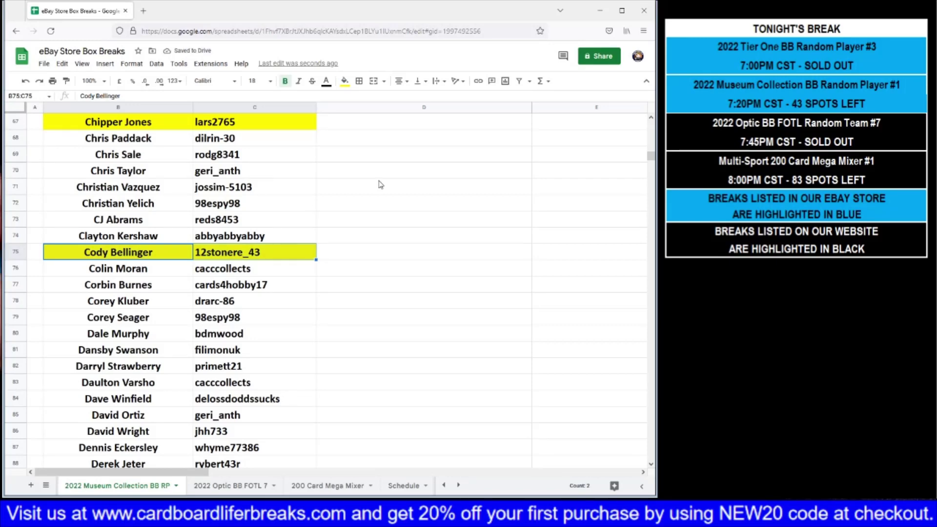
- Highlight Alex Bregman and the matching buyer cell, B11:C11, with a yellow fill
left_click_drag(655, 162, 654, 136)
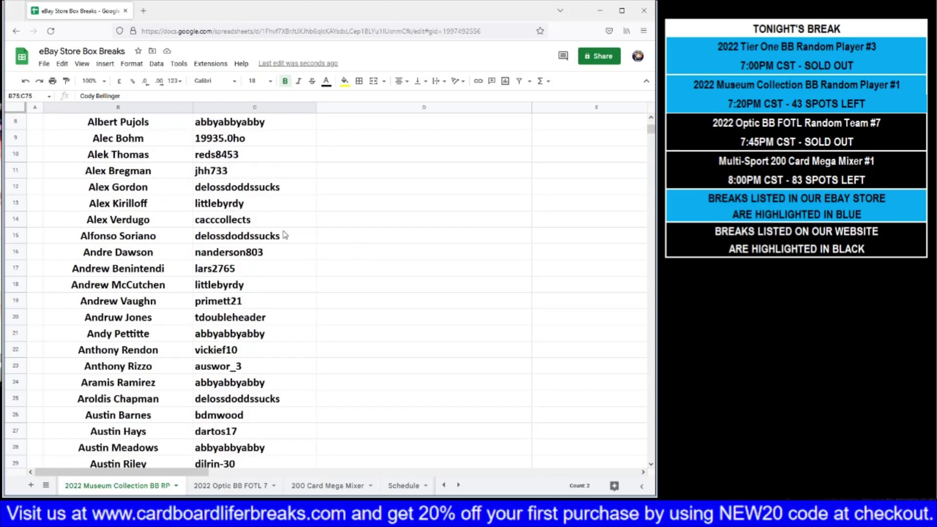
left_click_drag(146, 171, 244, 172)
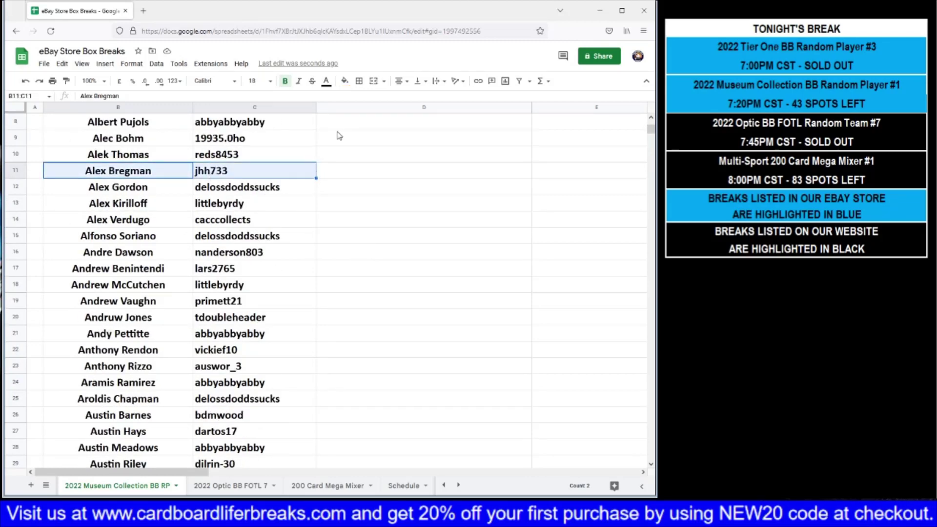
left_click(345, 81)
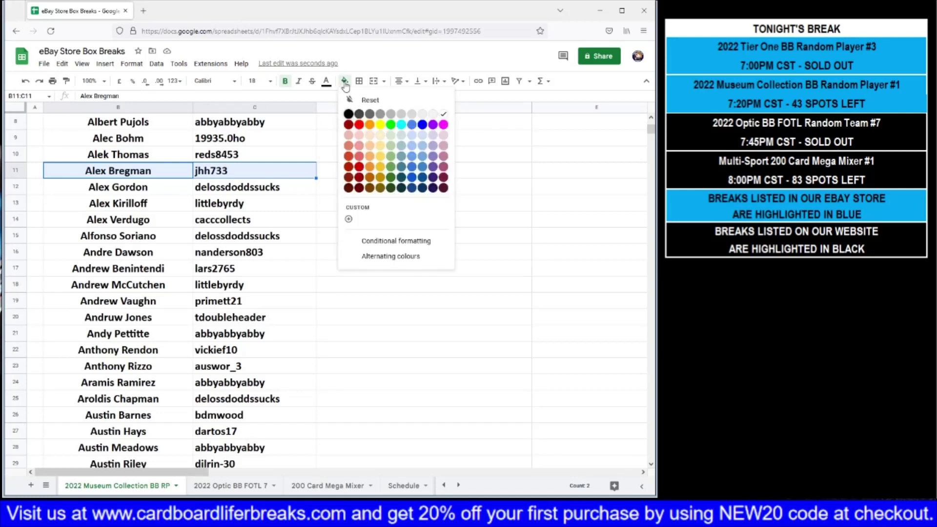
left_click(377, 122)
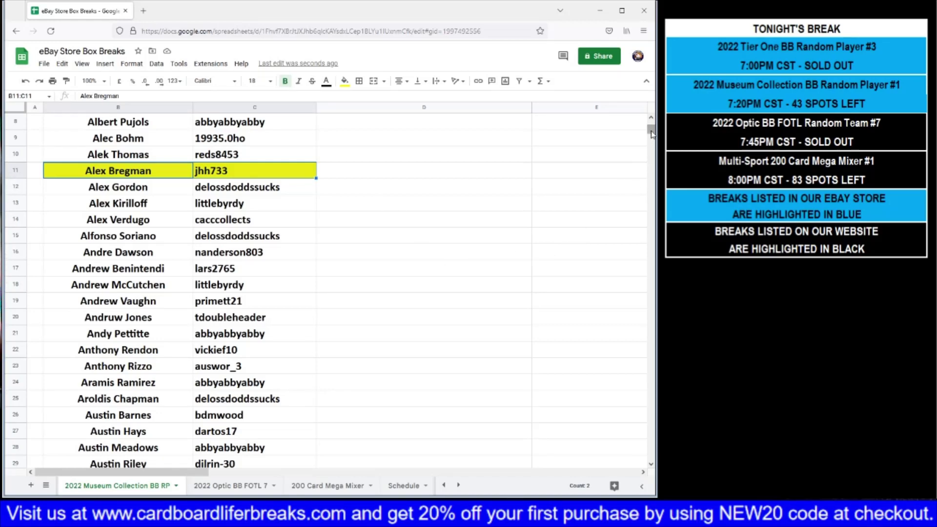
- Highlight Spencer Torkelson and the matching buyer cell, B296:C296, with a yellow fill
left_click_drag(652, 134, 632, 272)
scroll(629, 265, "up", 9)
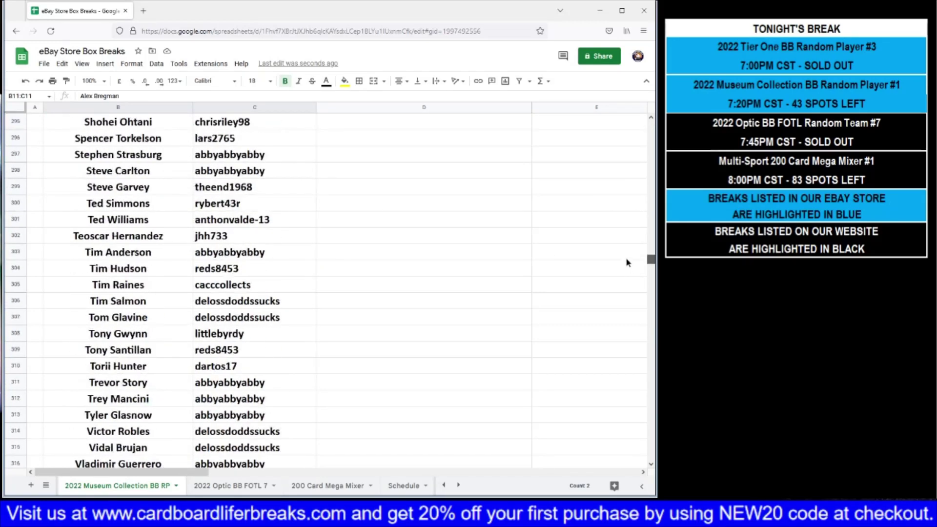
left_click_drag(168, 322, 235, 319)
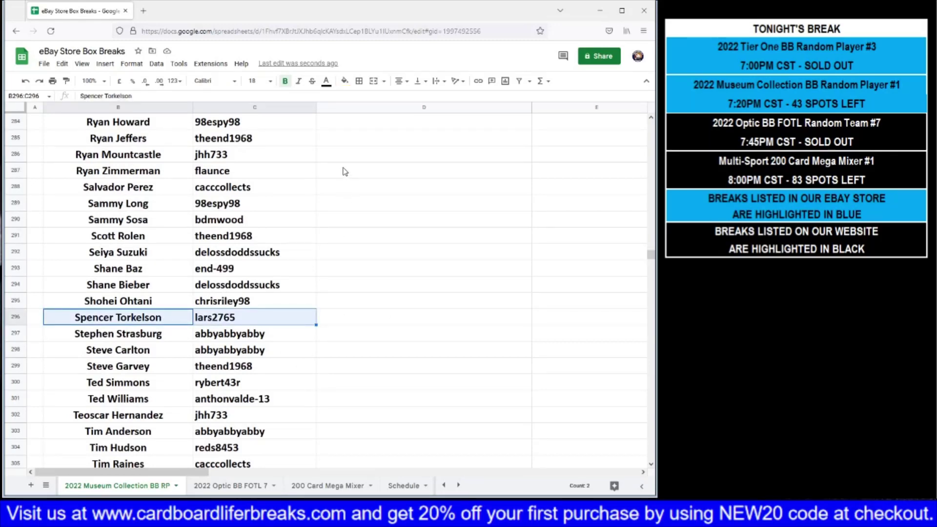
left_click(344, 81)
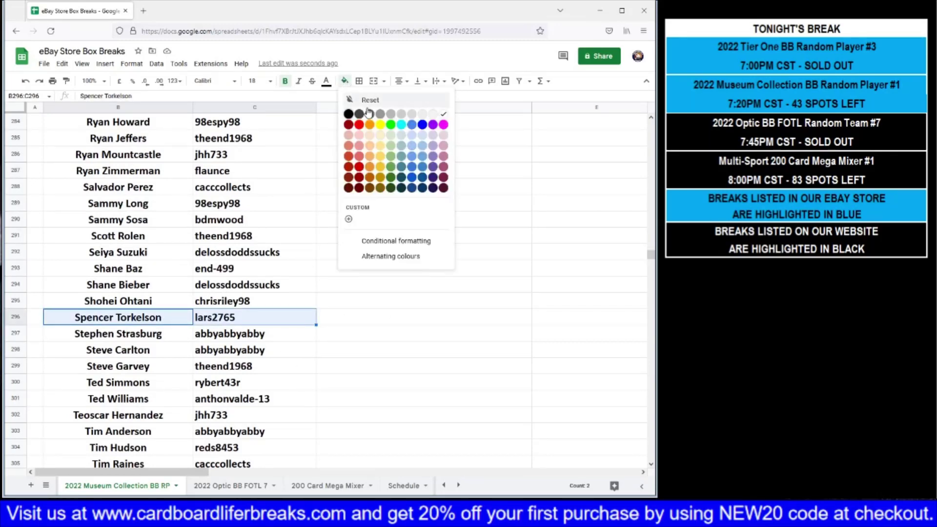
left_click(378, 118)
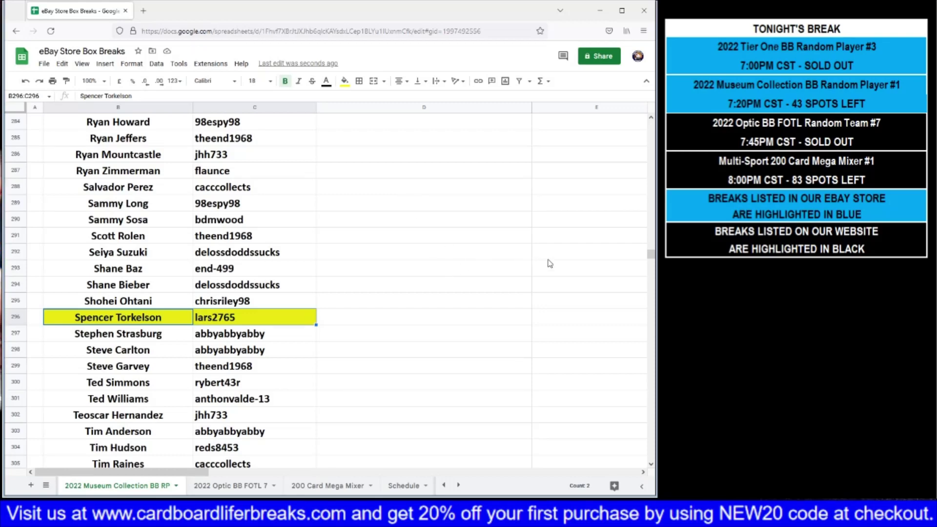
- Highlight Nolan Arenado and the matching buyer cell, B254:C254, with a yellow fill
left_click_drag(644, 256, 640, 238)
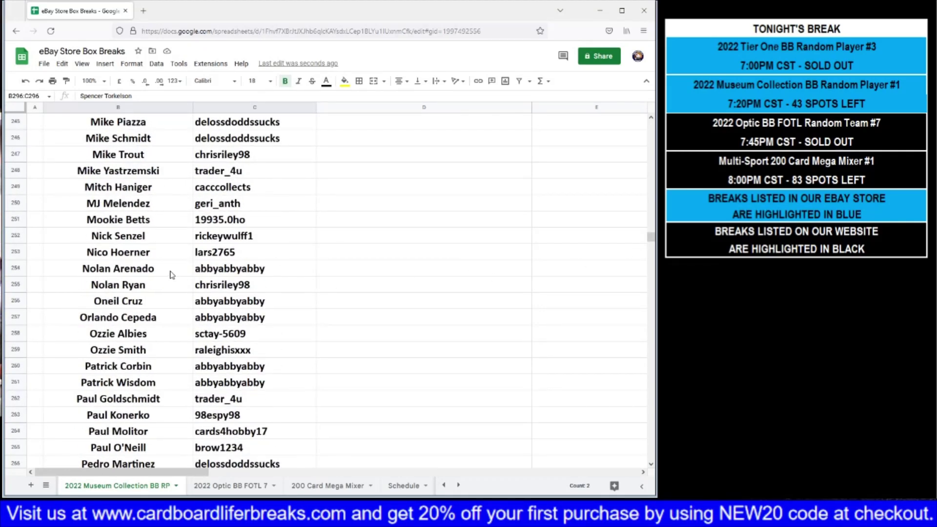
left_click_drag(171, 274, 209, 270)
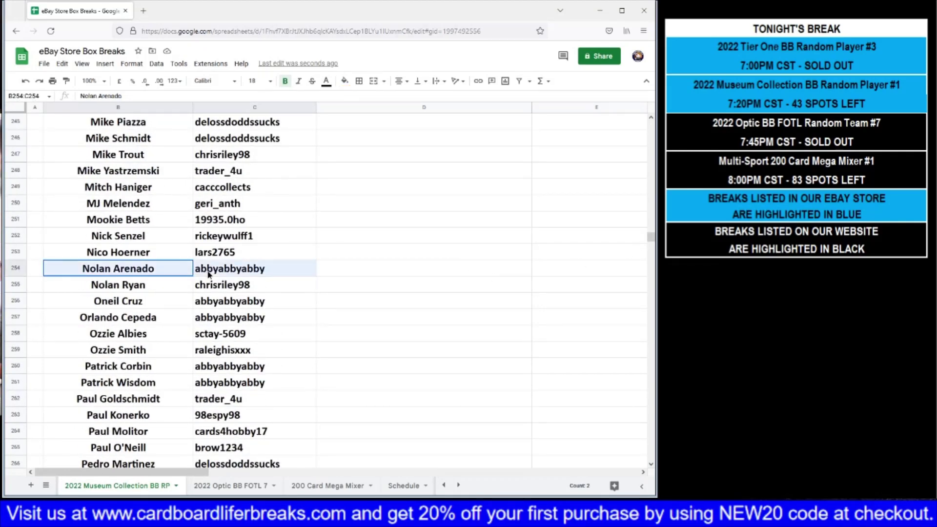
left_click(345, 81)
left_click(379, 129)
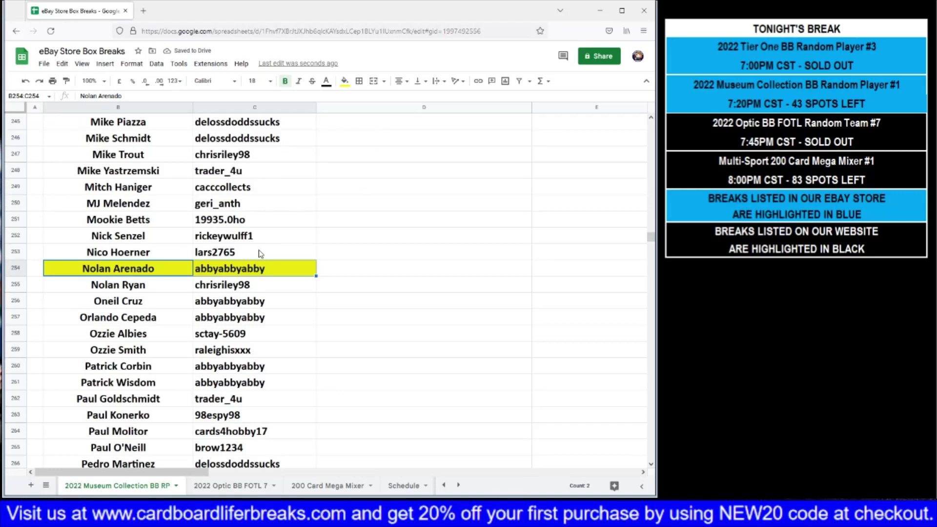
- Highlight Miguel Cabrera and the matching buyer cell, B241:C241, with a yellow fill
scroll(261, 252, "up", 4)
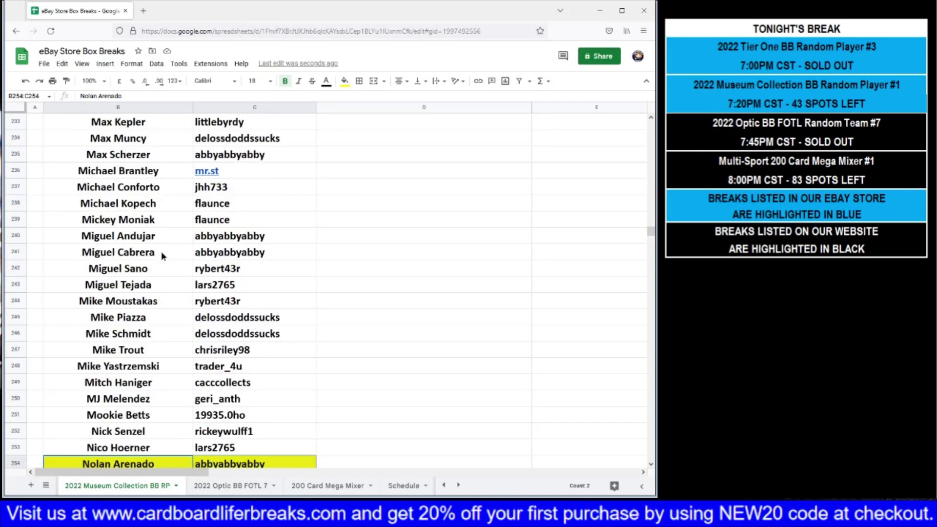
left_click_drag(162, 251, 221, 254)
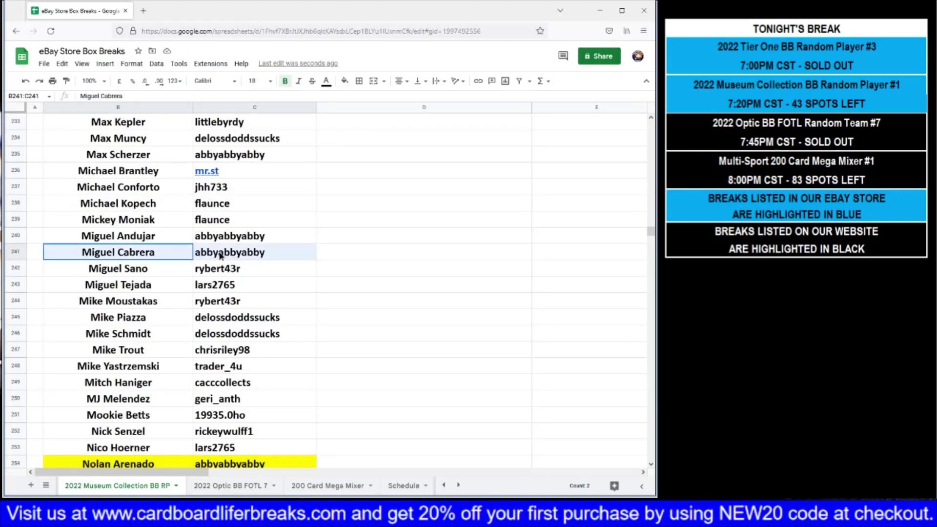
left_click(345, 80)
left_click(378, 116)
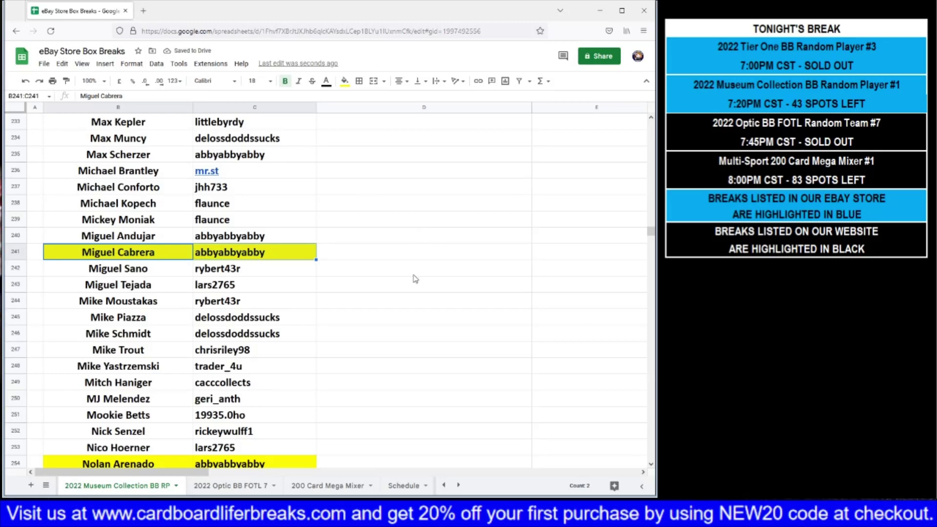
- Highlight Rafael Devers and the matching buyer cell, B268:C268, with a yellow fill
scroll(413, 274, "down", 10)
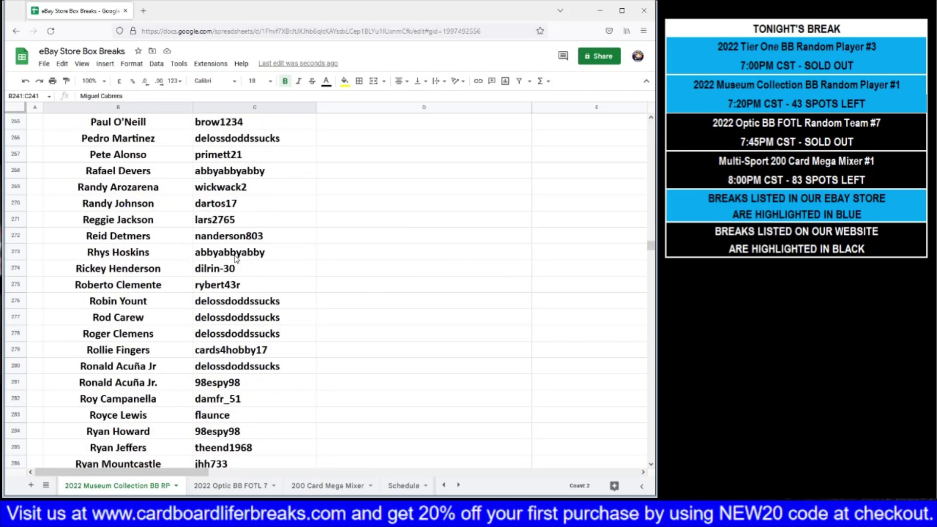
left_click_drag(165, 174, 231, 174)
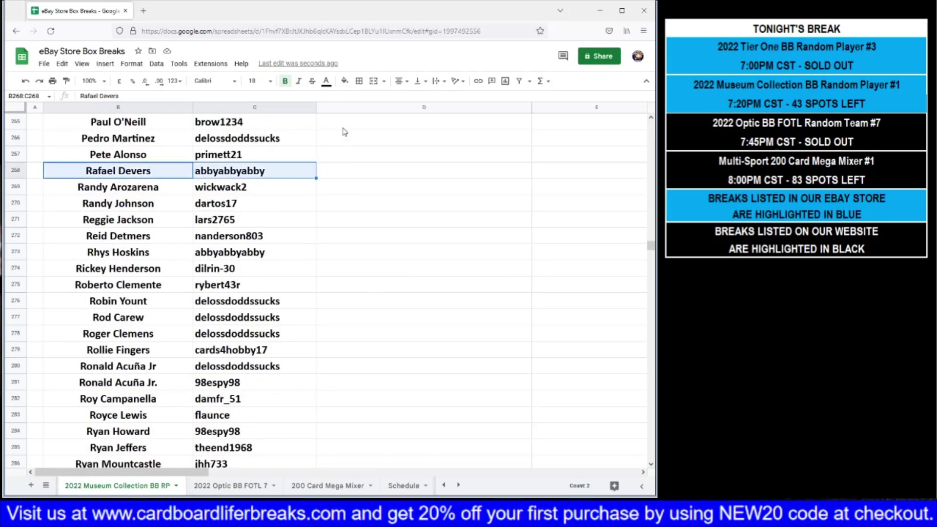
left_click(344, 80)
left_click(378, 128)
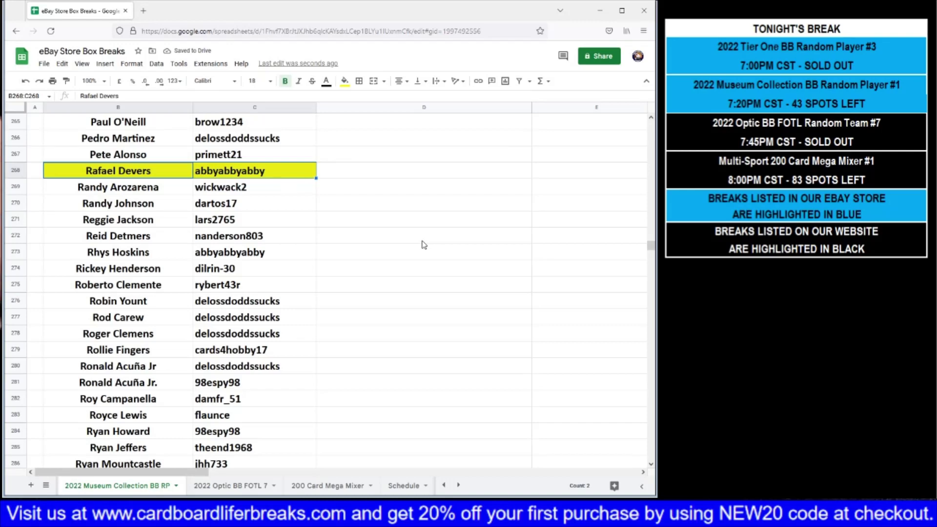
- Highlight Tony Gwynn and the matching buyer cell, B308:C308, with a yellow fill
scroll(373, 303, "down", 7)
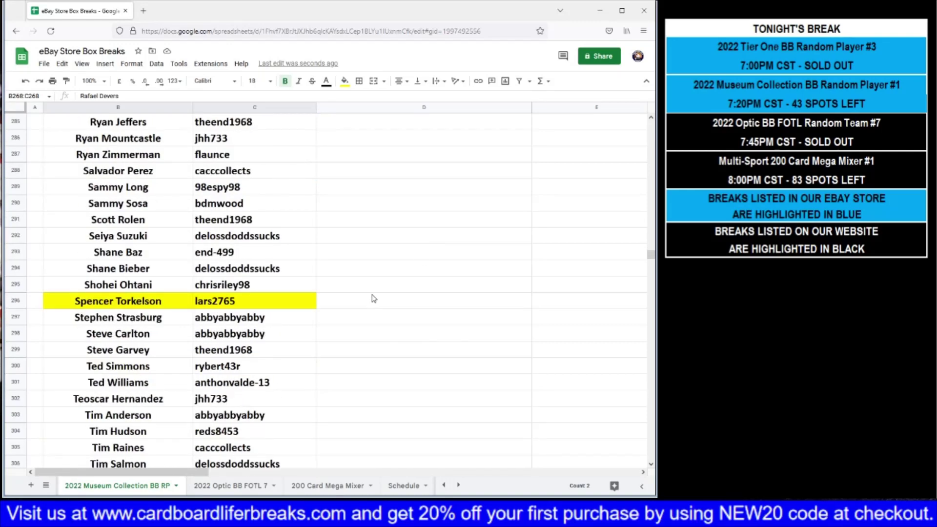
scroll(373, 298, "down", 3)
left_click_drag(169, 364, 219, 366)
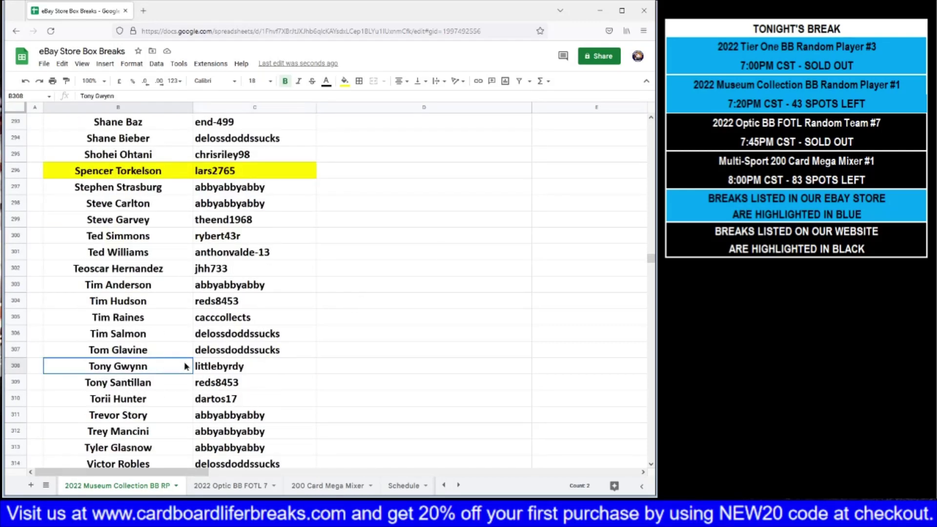
left_click(344, 81)
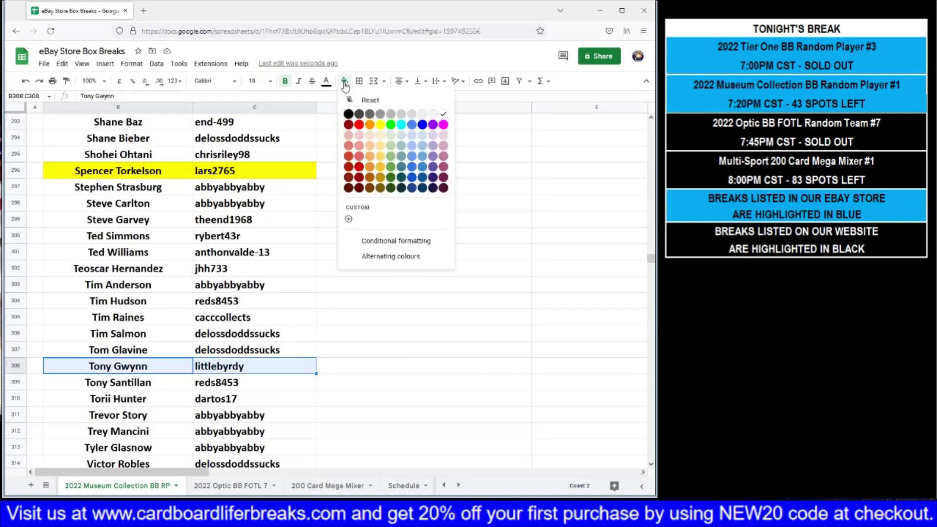
left_click(379, 123)
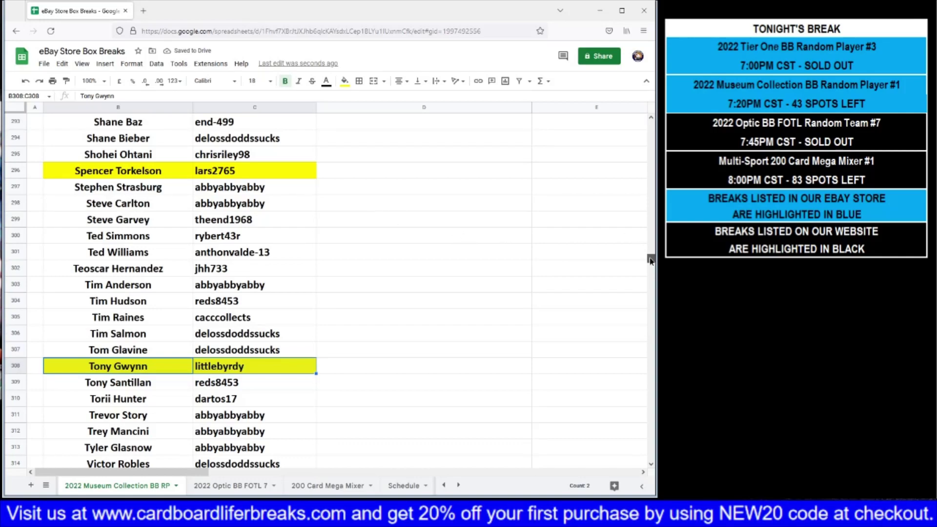
- Highlight Bobby Witt Jr. and the matching buyer cell, B41:C41, with a yellow fill
left_click_drag(651, 261, 624, 144)
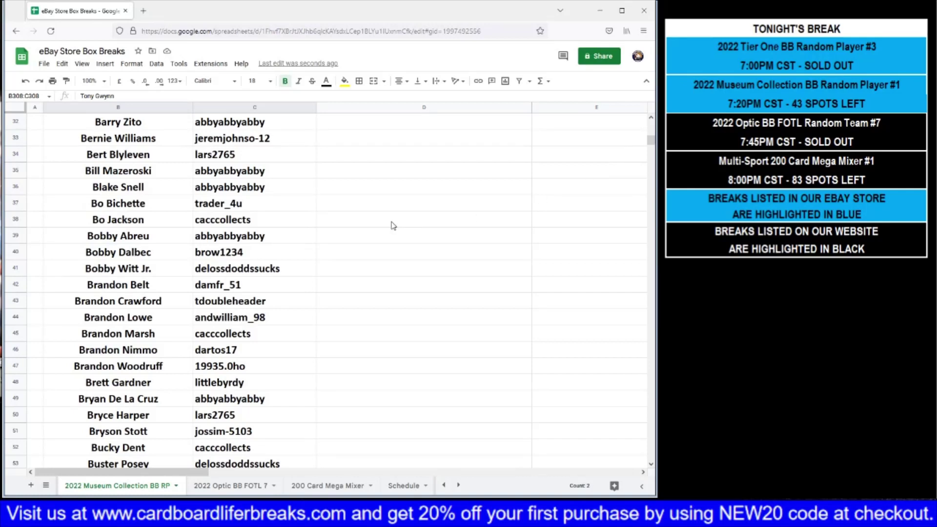
left_click_drag(169, 268, 239, 269)
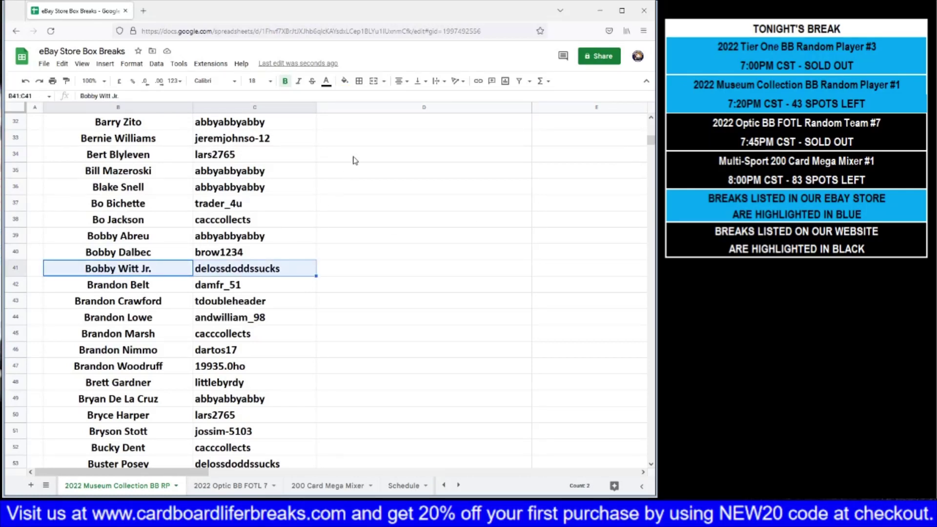
left_click(345, 81)
left_click(380, 126)
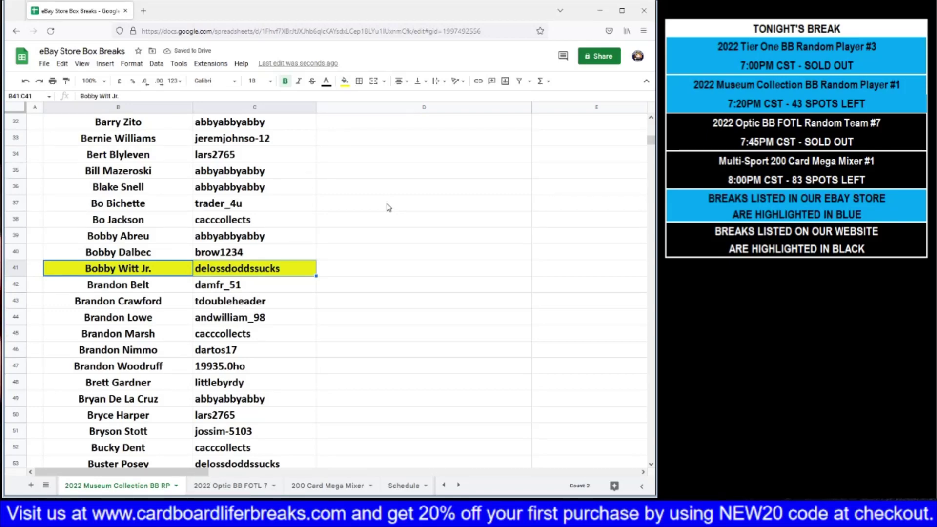
- Highlight Shane Bieber and the matching buyer cell, B294:C294, with a yellow fill
left_click_drag(651, 147, 623, 257)
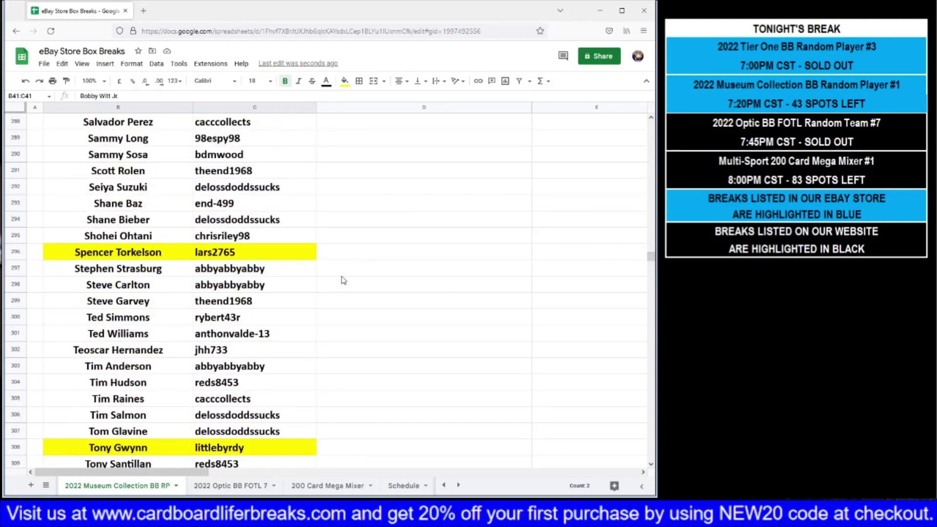
left_click_drag(166, 221, 328, 222)
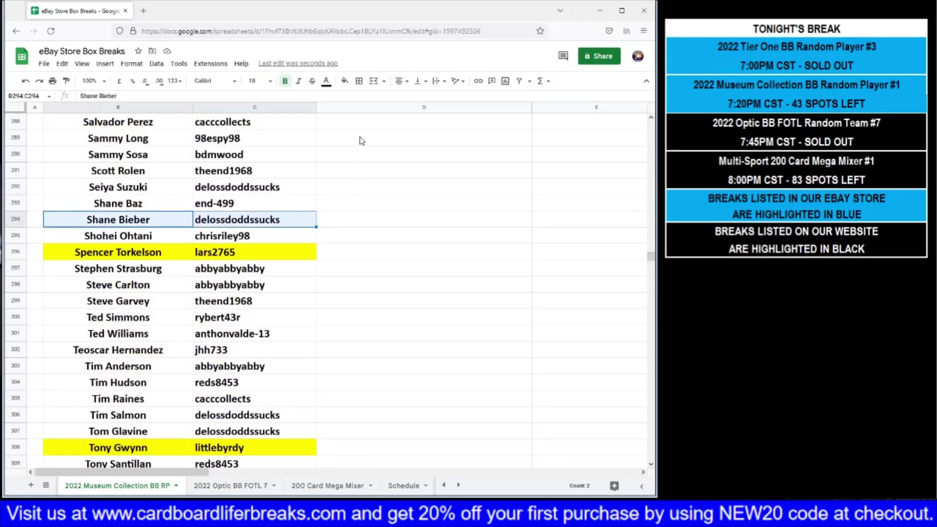
left_click(345, 80)
left_click(380, 121)
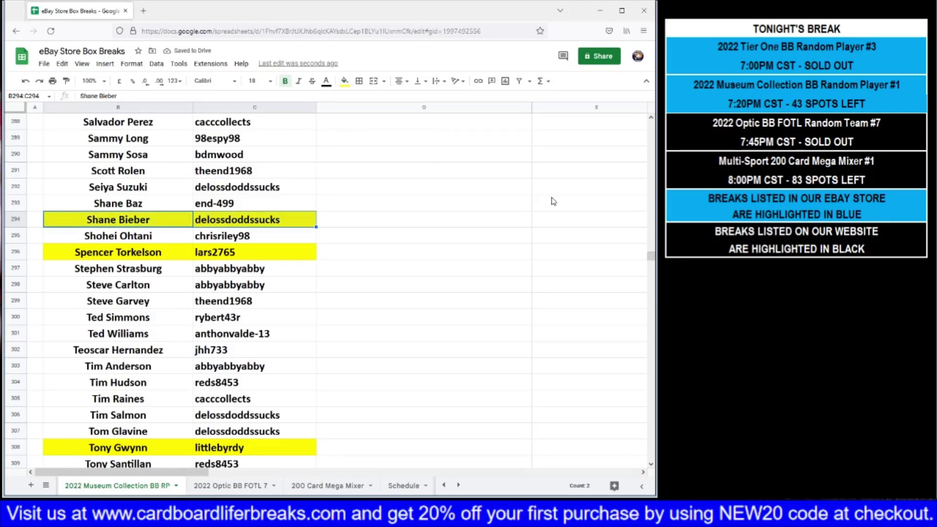
- Highlight Albert Pujols and the matching buyer cell, B8:C8, with a yellow fill
left_click_drag(652, 256, 653, 120)
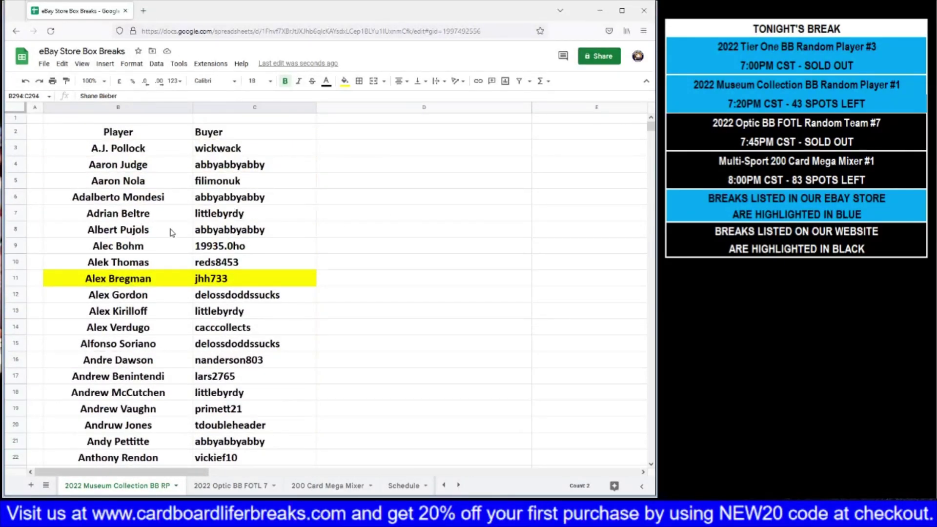
left_click_drag(171, 233, 293, 234)
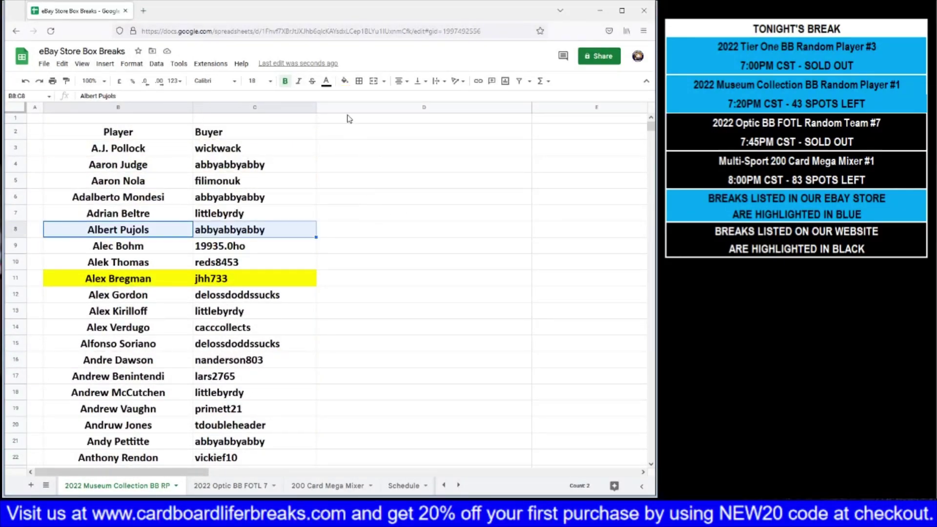
left_click(345, 81)
left_click(382, 128)
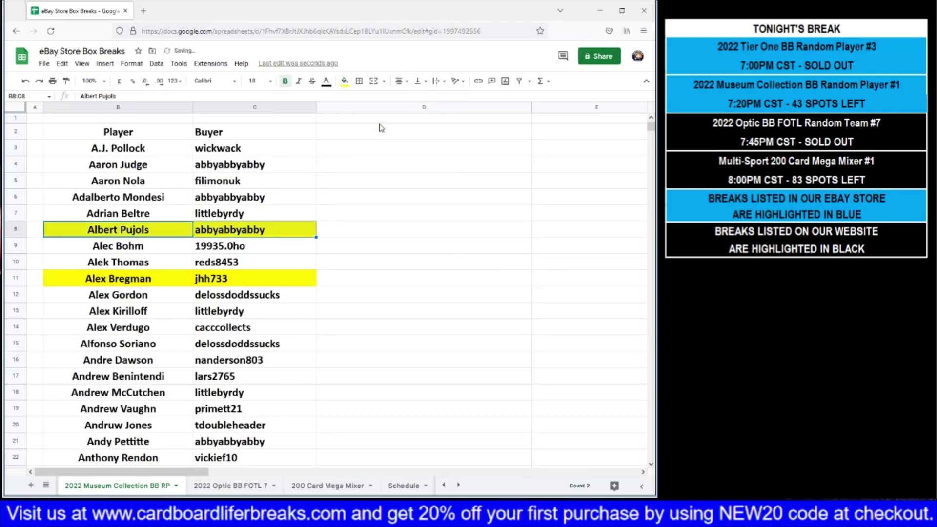
- Highlight Francisco Lindor and the matching buyer cell, B109:C109, with a yellow fill
scroll(344, 219, "down", 10)
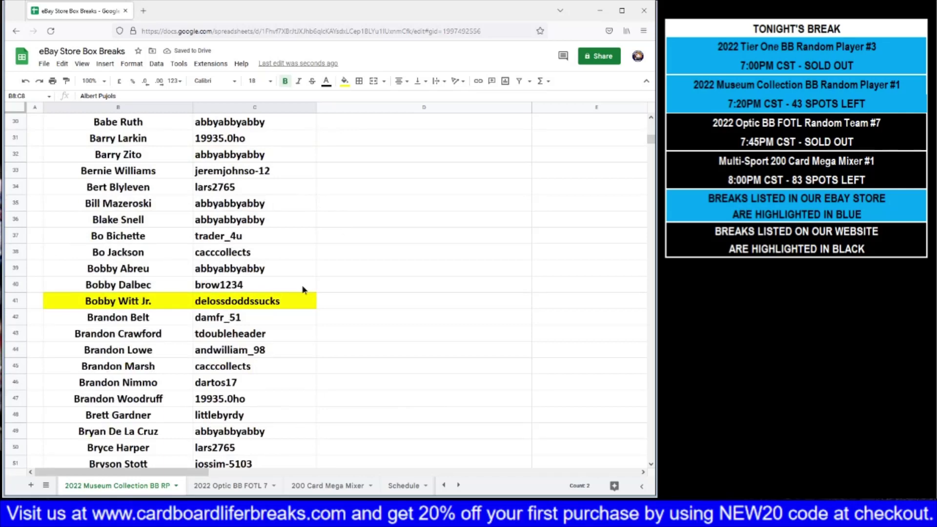
left_click(254, 415)
scroll(254, 317, "down", 7)
left_click(254, 219, "shift")
left_click(349, 288)
scroll(354, 288, "down", 9)
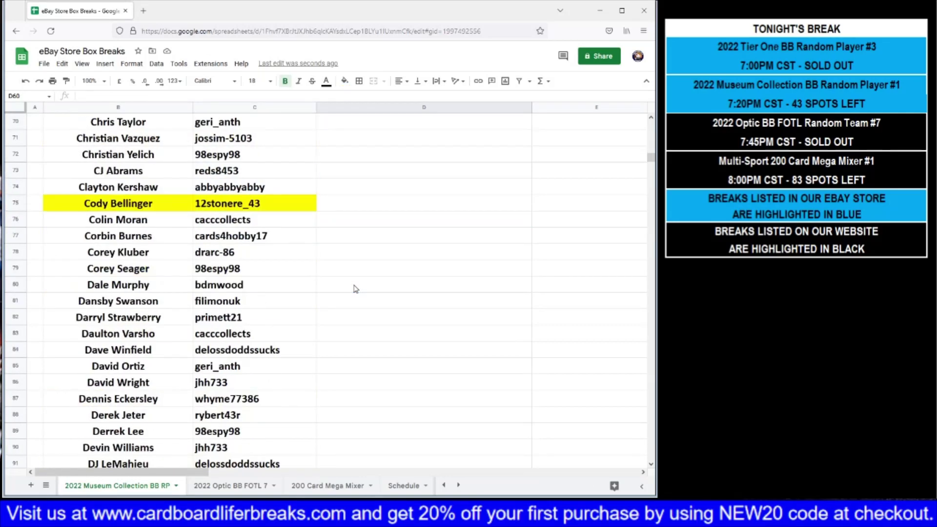
left_click(357, 288)
scroll(357, 288, "down", 3)
left_click(360, 289, "shift")
left_click(363, 319)
scroll(365, 318, "down", 5)
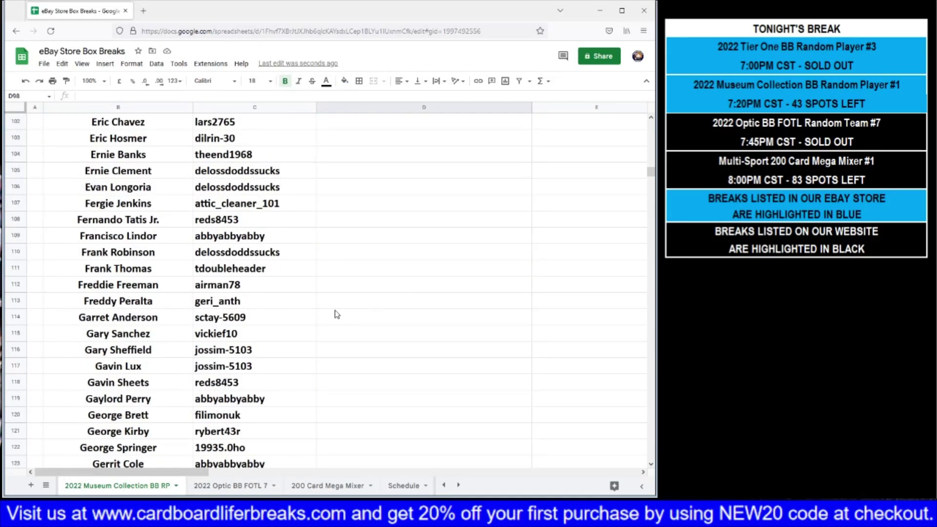
left_click_drag(151, 243, 284, 239)
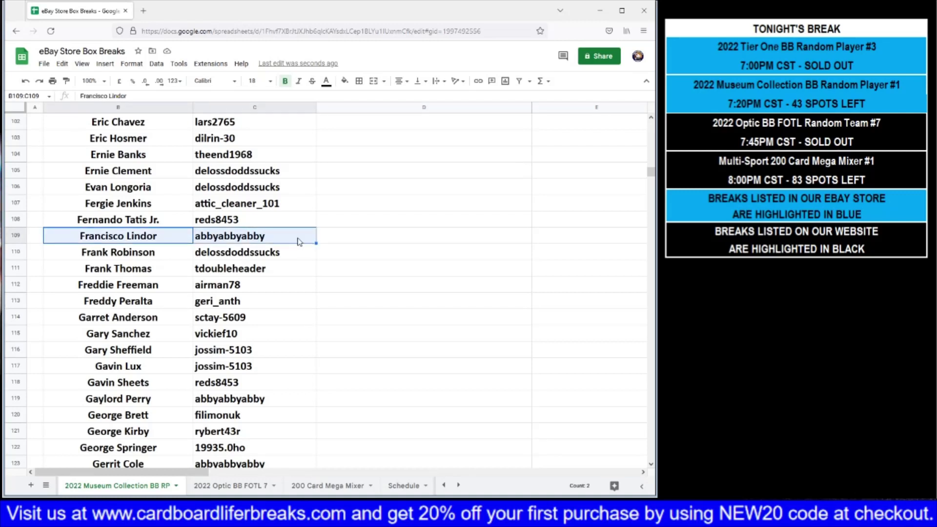
left_click(343, 86)
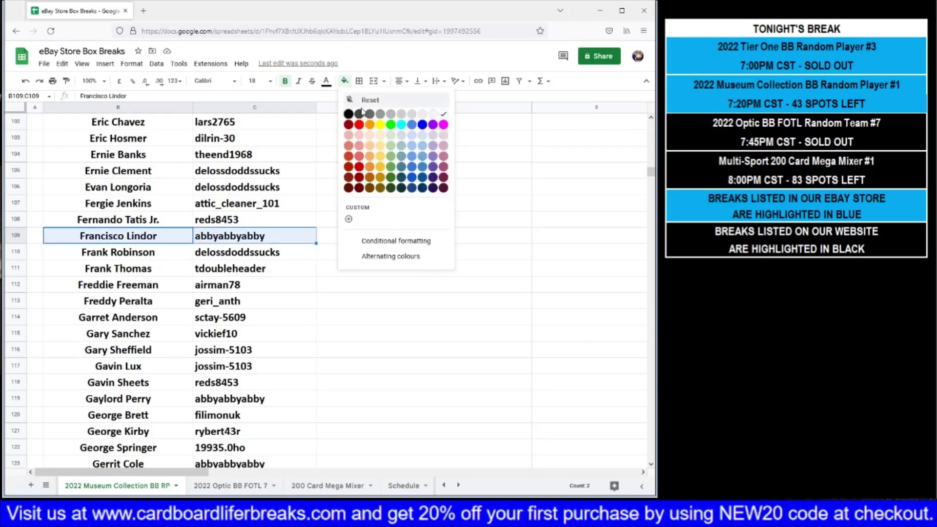
left_click(381, 125)
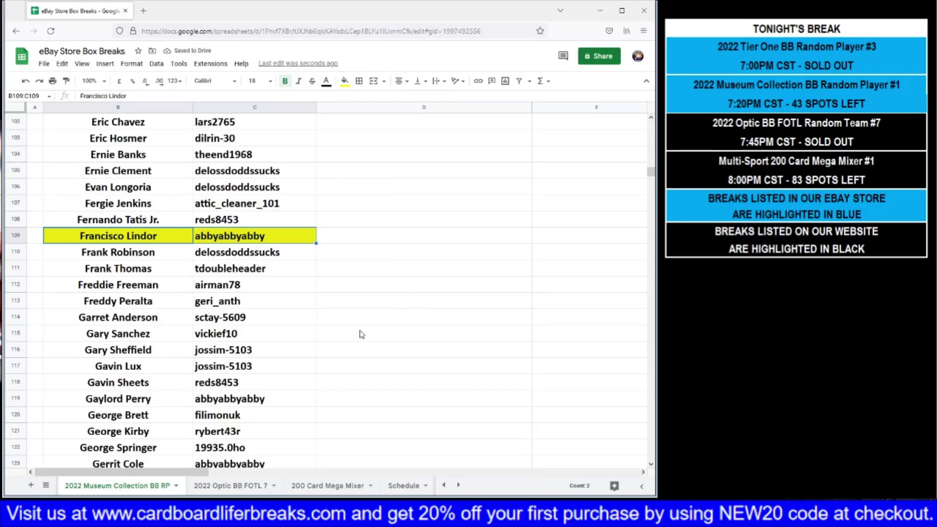
scroll(324, 334, "down", 16)
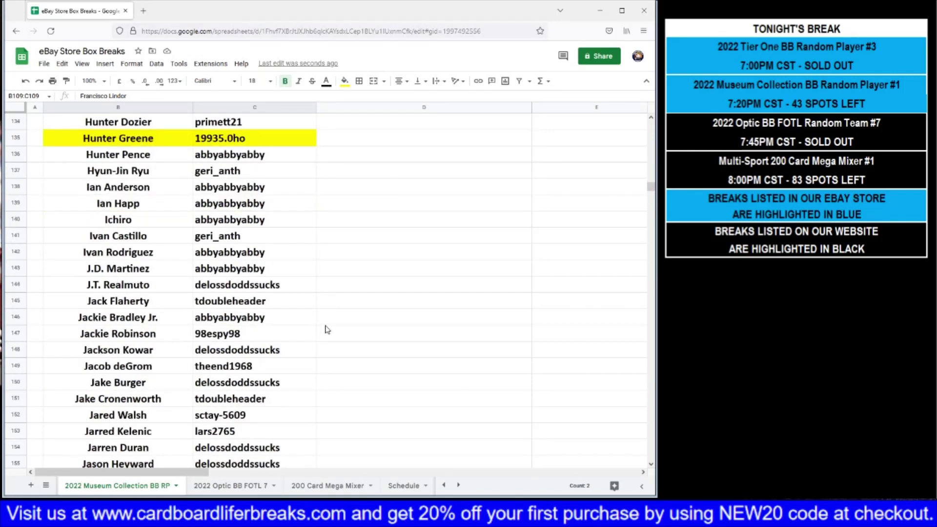
left_click(345, 328)
scroll(347, 327, "down", 9)
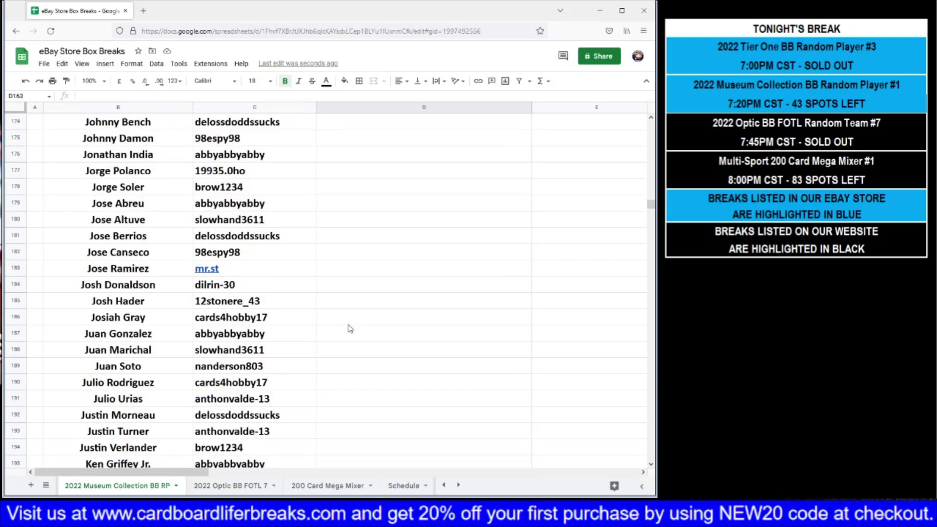
left_click_drag(180, 322, 217, 322)
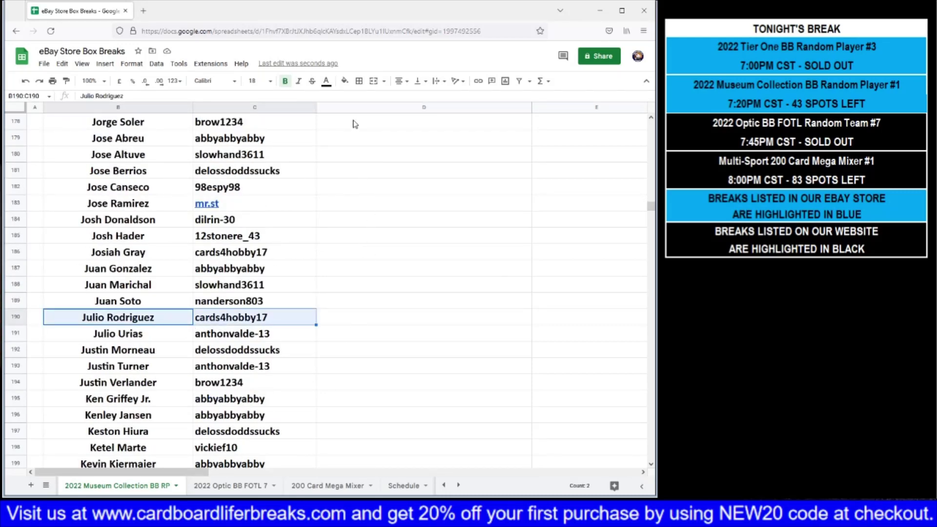
left_click(344, 81)
left_click(378, 129)
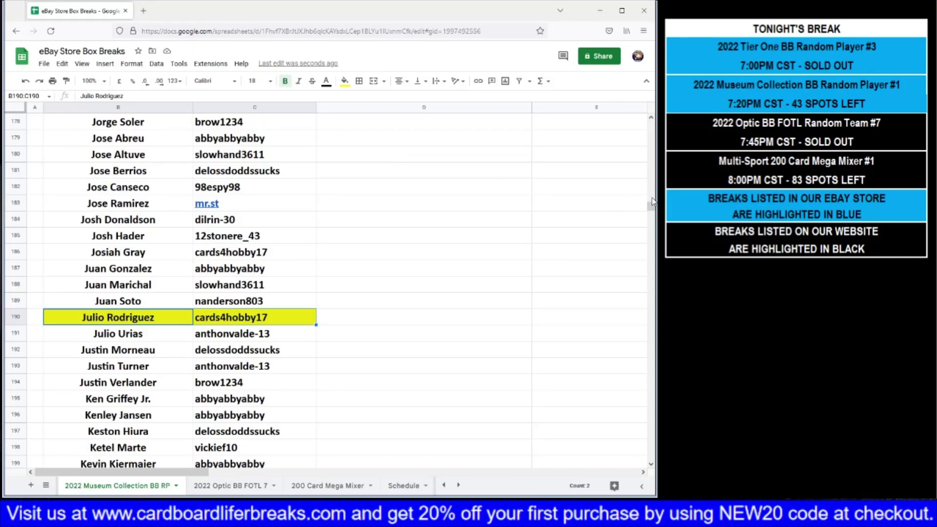
- Highlight Cal Ripken Jr. and the matching buyer cell, B56:C56, with a yellow fill
left_click_drag(651, 208, 650, 151)
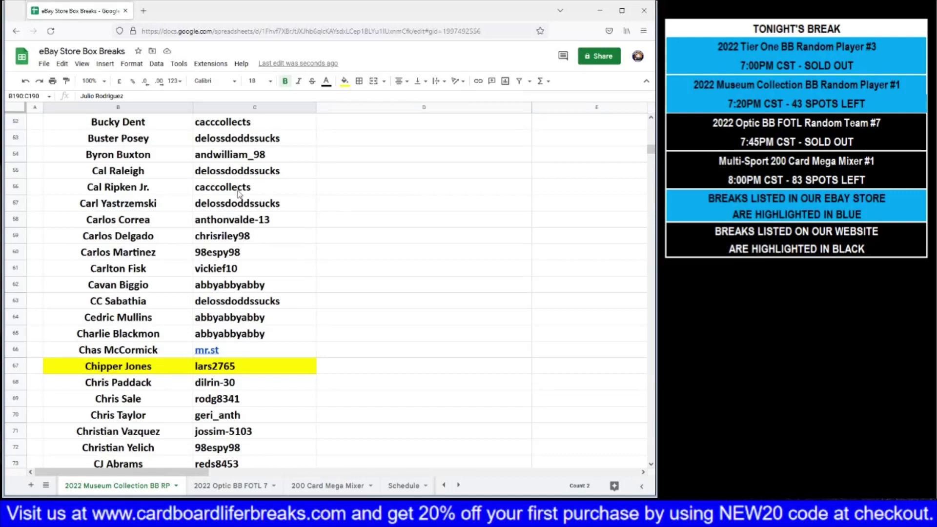
left_click_drag(169, 186, 246, 189)
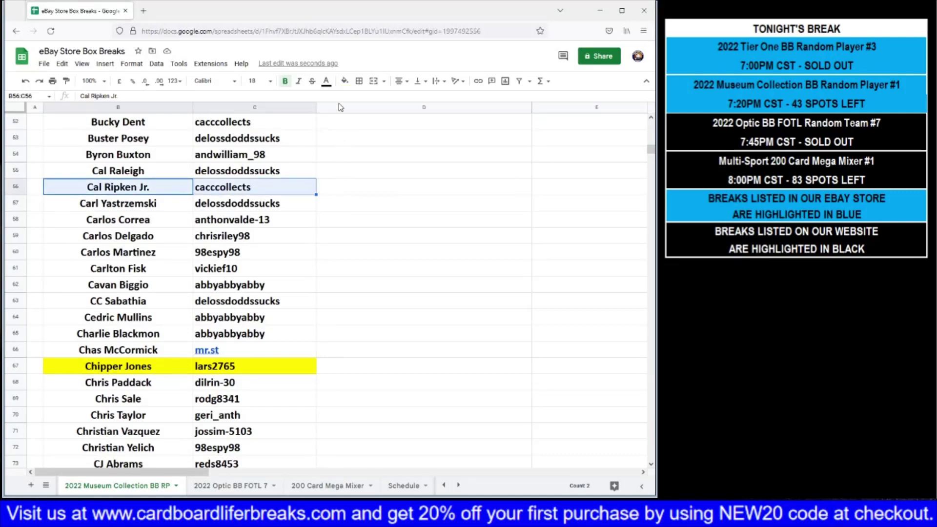
left_click(344, 81)
left_click(381, 128)
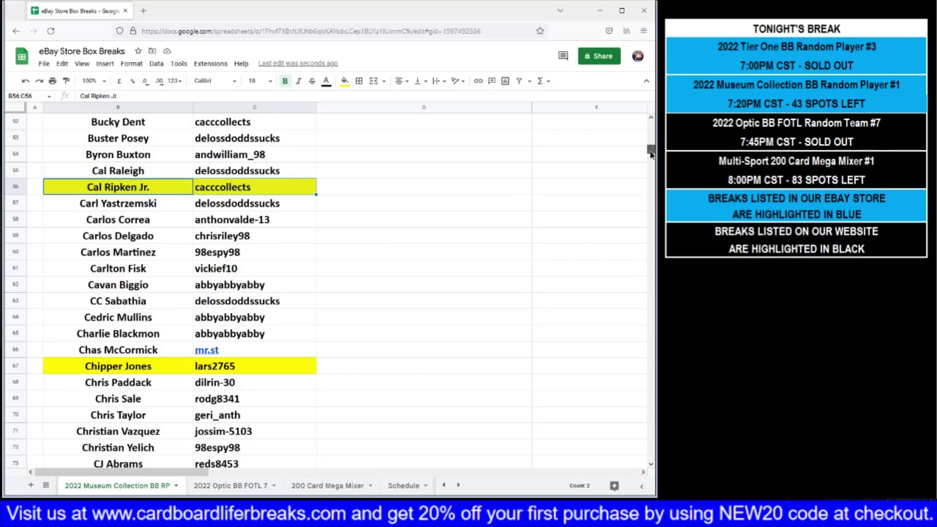
- Highlight Ichiro and the matching buyer cell, B140:C140, with a yellow fill
left_click_drag(652, 154, 648, 191)
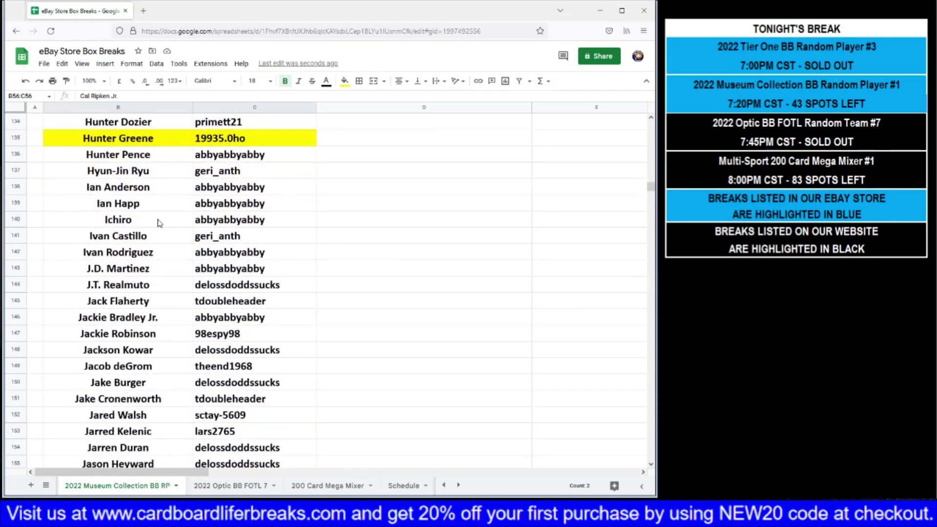
left_click_drag(158, 224, 293, 219)
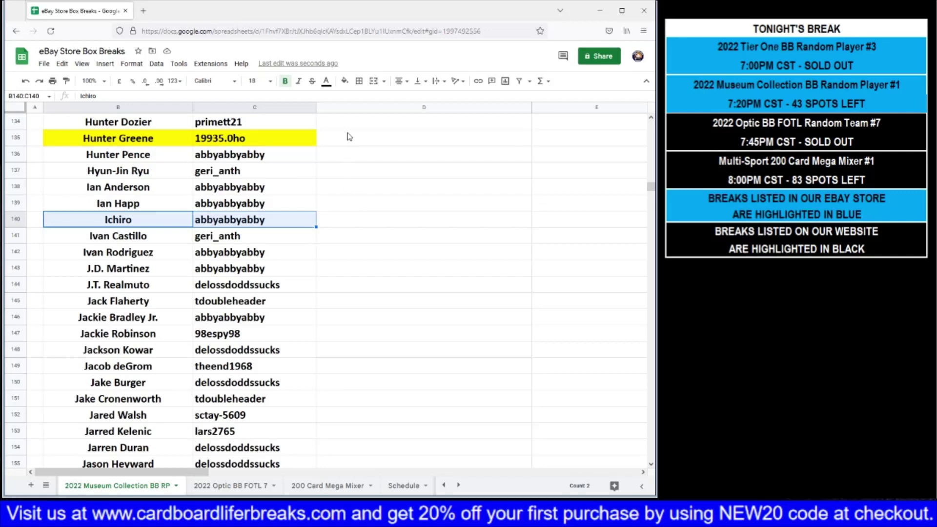
left_click(344, 81)
left_click(379, 129)
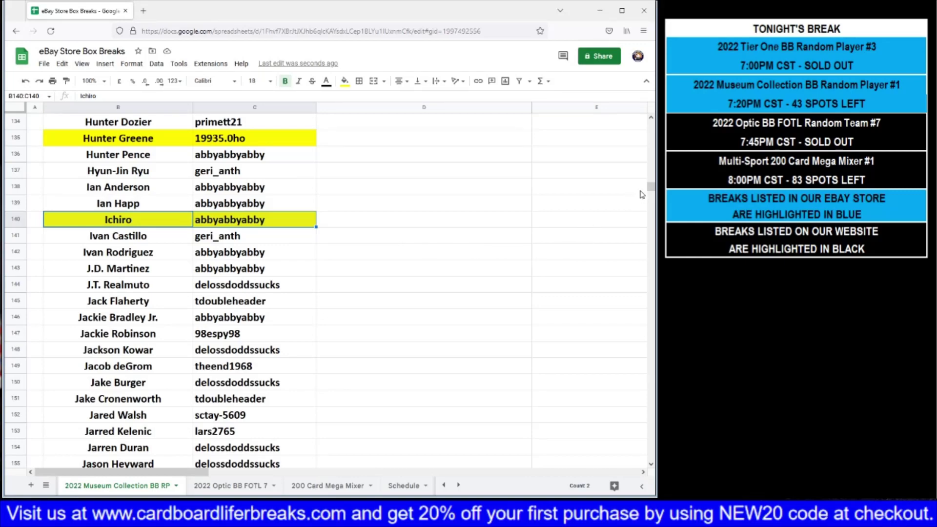
- Highlight A.J. Pollock and the matching buyer cell, B3:C3, with a yellow fill
left_click_drag(650, 191, 635, 121)
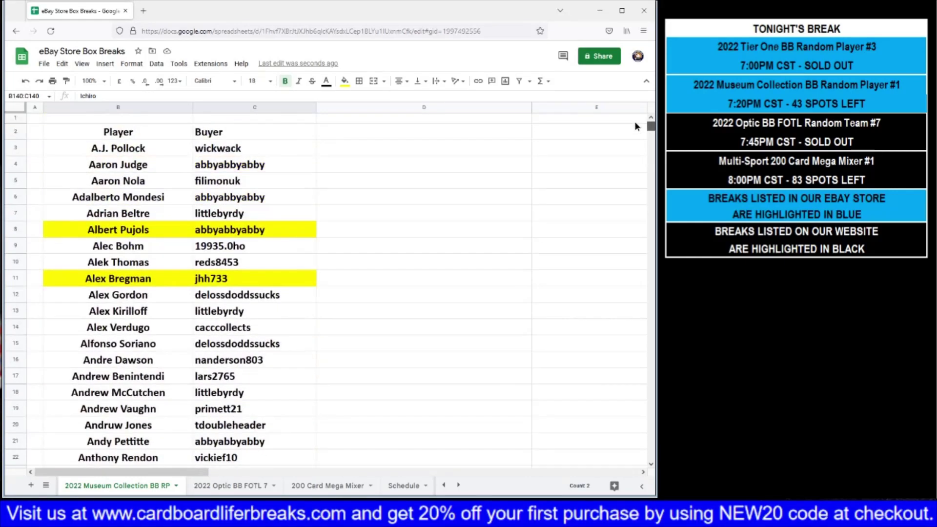
left_click_drag(181, 151, 244, 150)
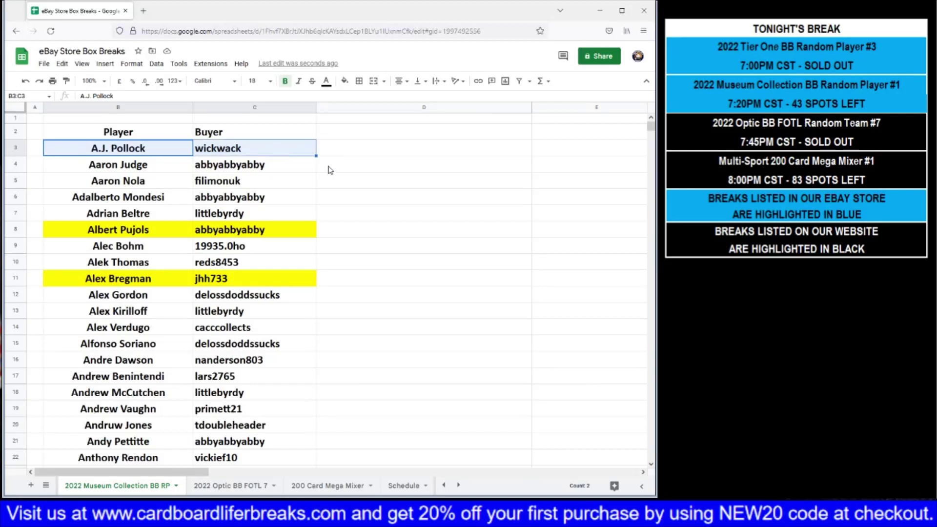
left_click(344, 81)
left_click(380, 124)
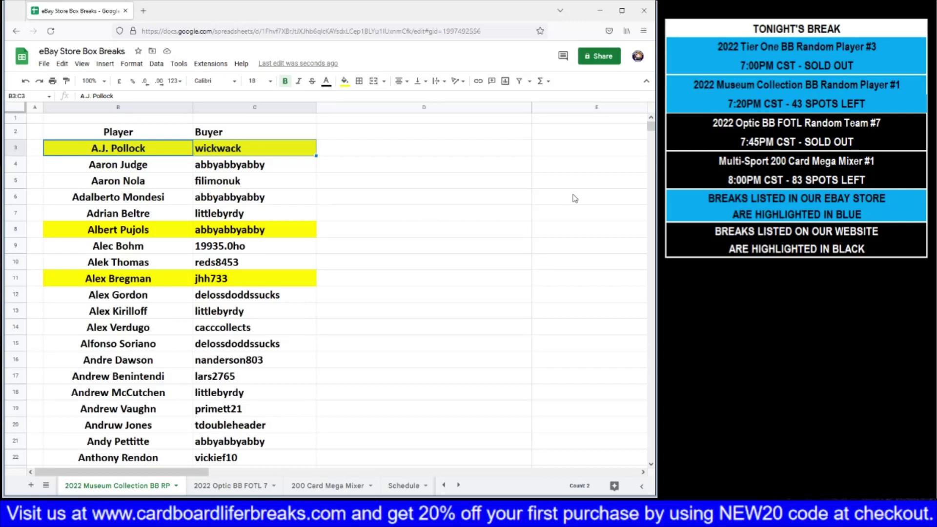
- Highlight Mickey Moniak and the matching buyer cell, B239:C239, with a yellow fill
left_click_drag(652, 127, 626, 235)
scroll(301, 270, "up", 2)
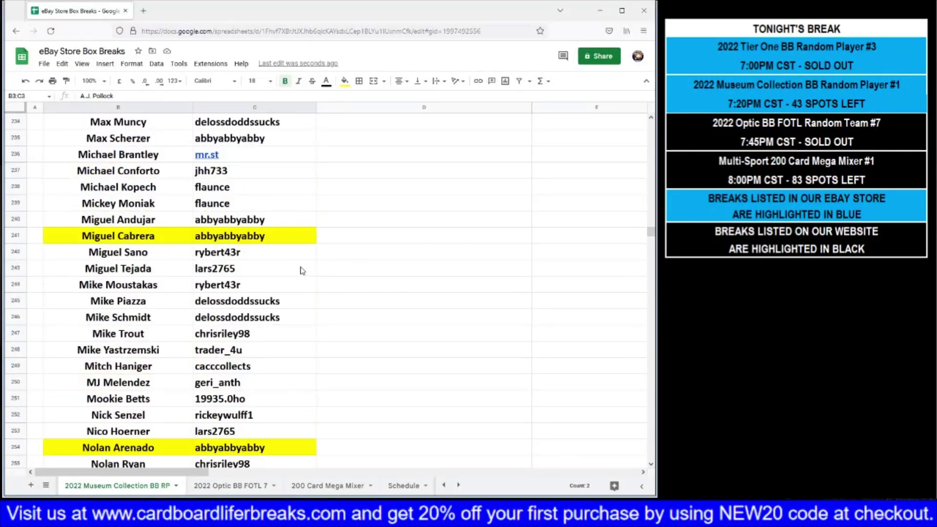
left_click_drag(151, 203, 225, 203)
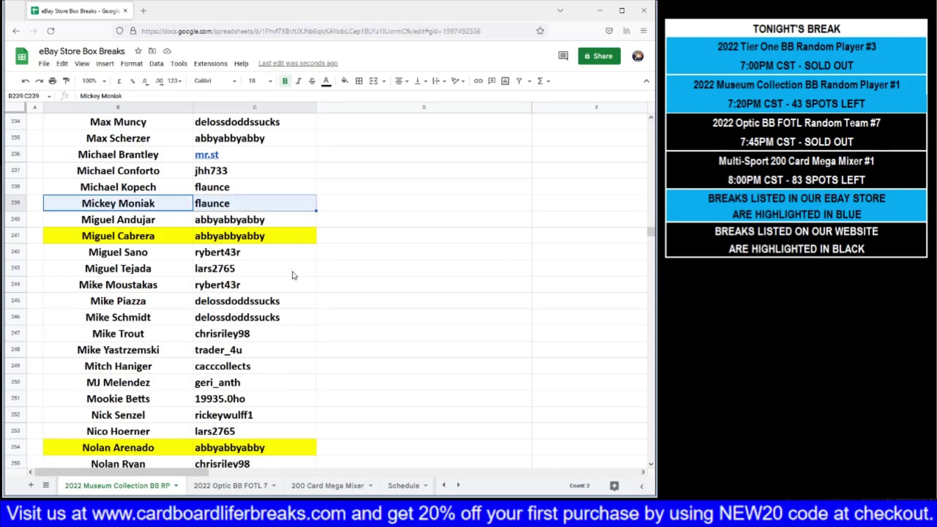
left_click(344, 81)
left_click(381, 125)
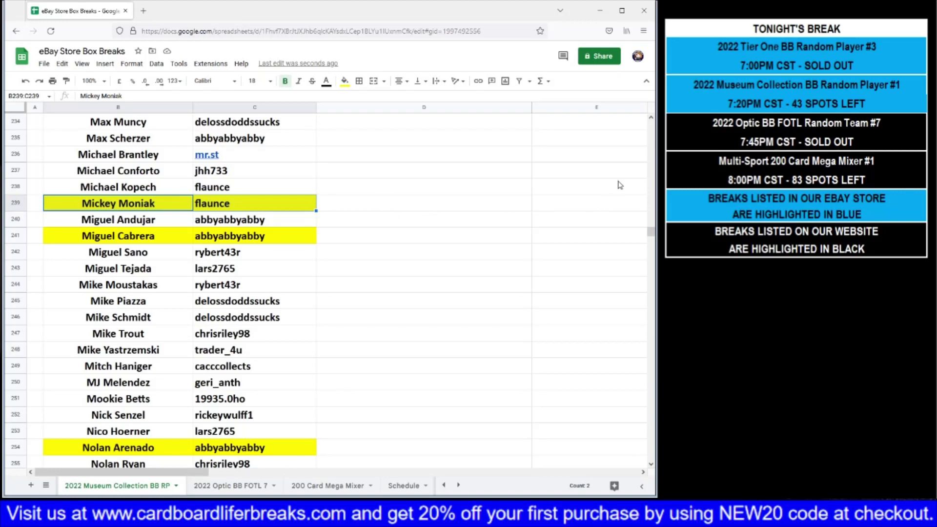
- Highlight Zach Plesac and the matching buyer cell, B335:C335, with a yellow fill
left_click_drag(652, 229, 637, 275)
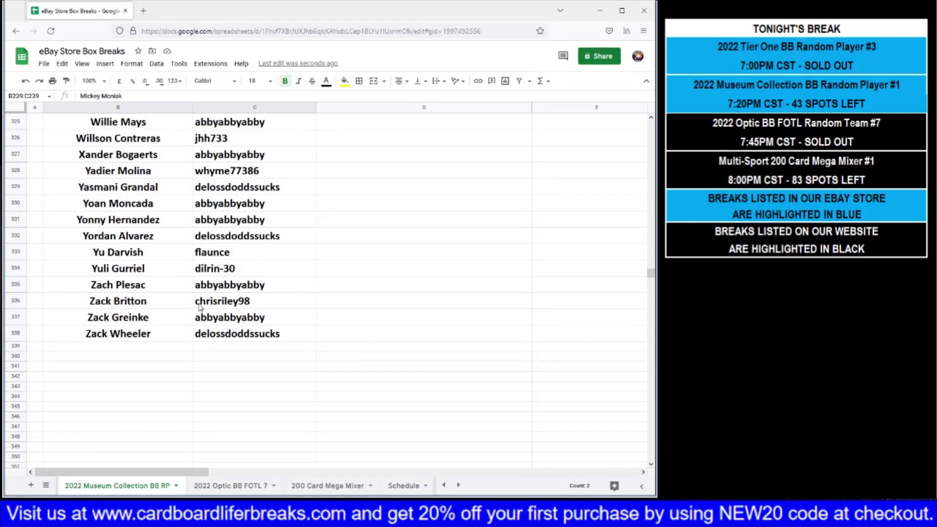
left_click_drag(164, 287, 263, 293)
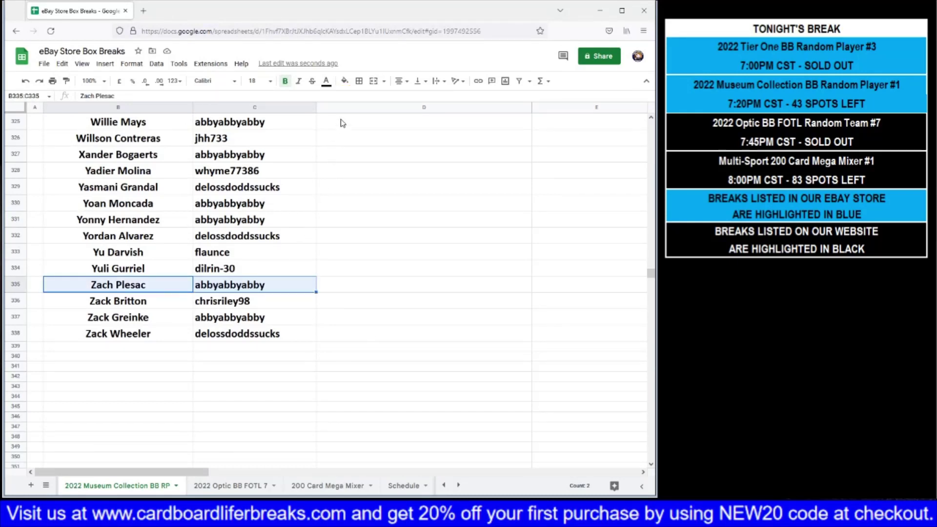
left_click(344, 82)
left_click(381, 123)
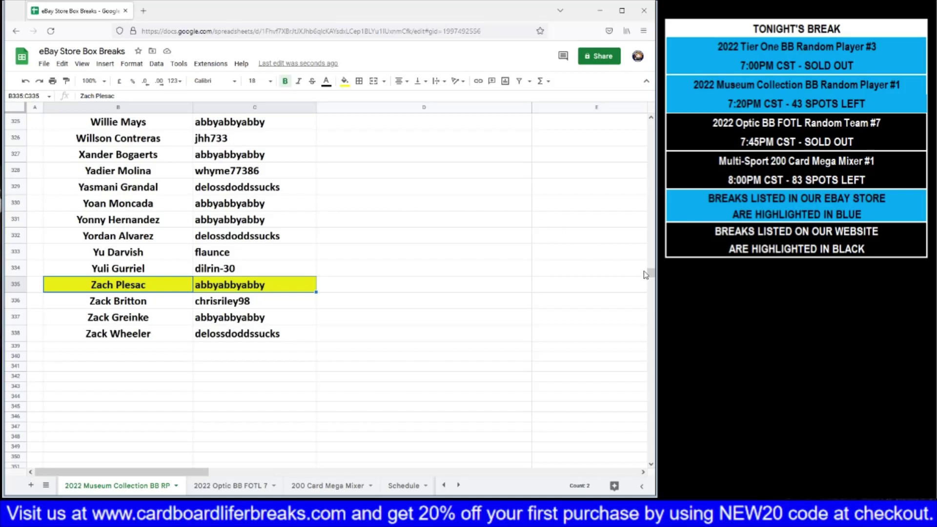
- Highlight Andruw Jones and the matching buyer cell, B20:C20, with a yellow fill
left_click_drag(651, 274, 637, 126)
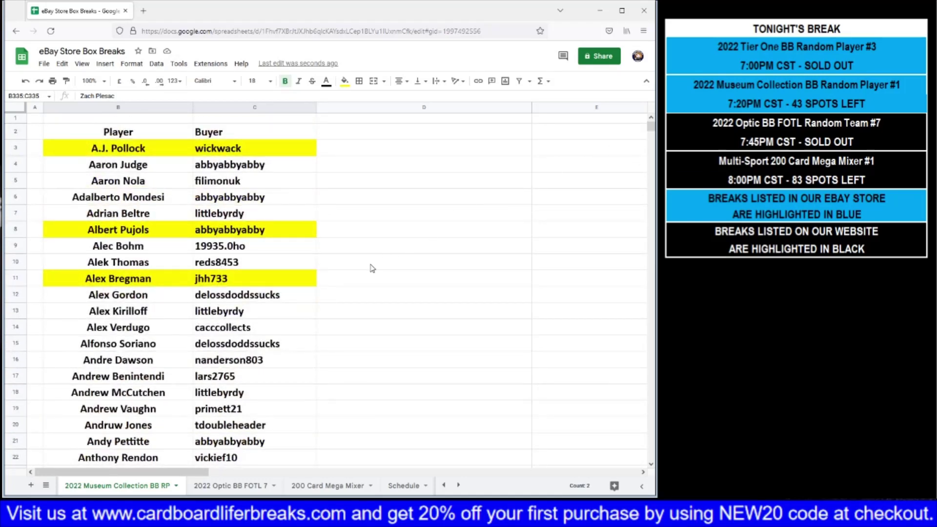
scroll(373, 268, "down", 3)
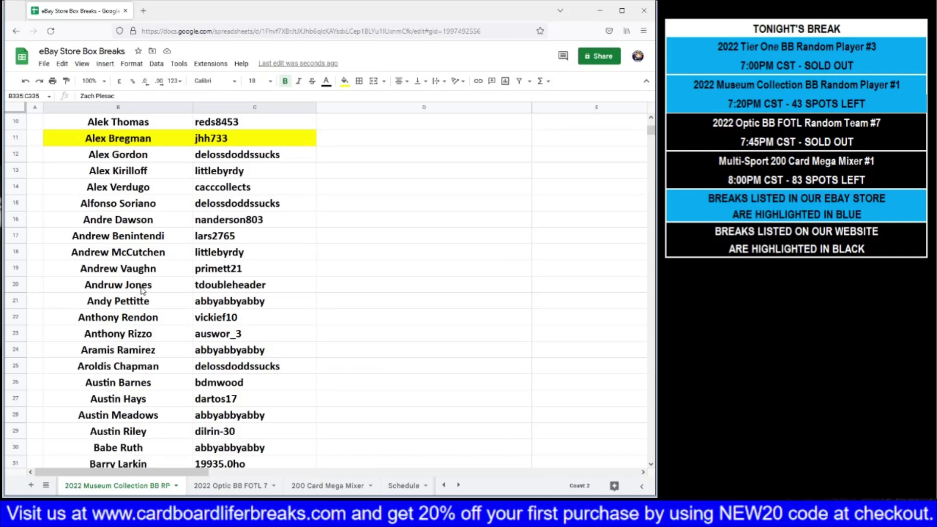
left_click_drag(144, 287, 254, 287)
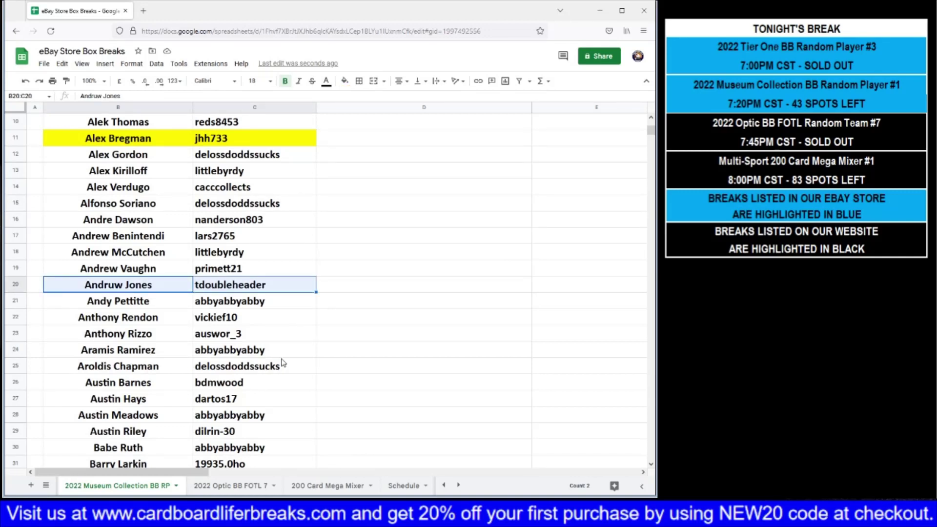
left_click(345, 81)
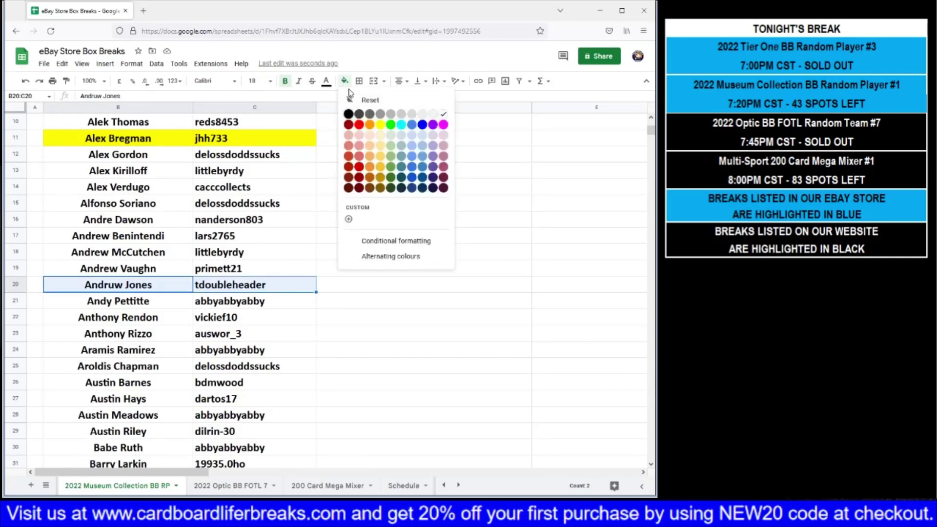
left_click(380, 124)
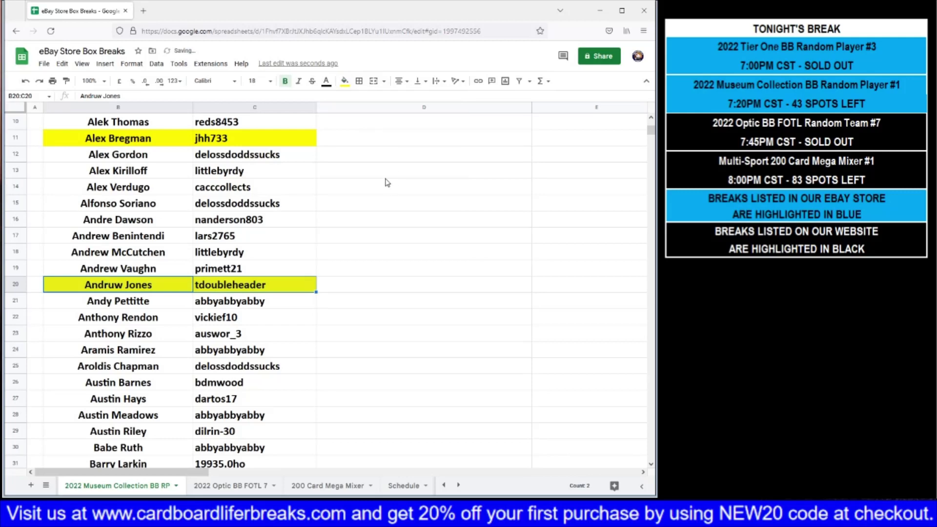